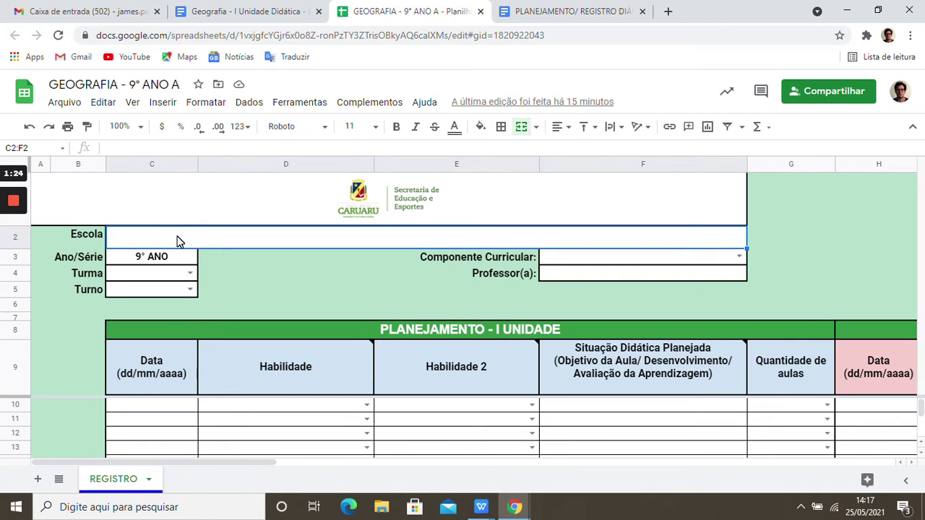
# - Enter the full Colégio Municipal school name in the merged Escola cell C2:F2, correcting typos
pyautogui.write('Escola')
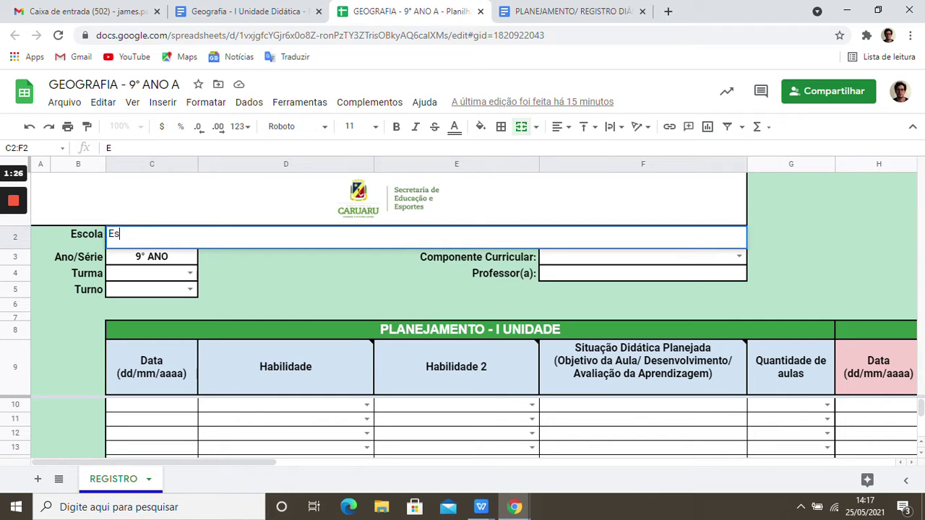
pyautogui.press('BackSpace')
pyautogui.press('BackSpace')
pyautogui.press('BackSpace')
pyautogui.press('BackSpace')
pyautogui.press('BackSpace')
pyautogui.press('BackSpace')
pyautogui.write('Colégio Munci')
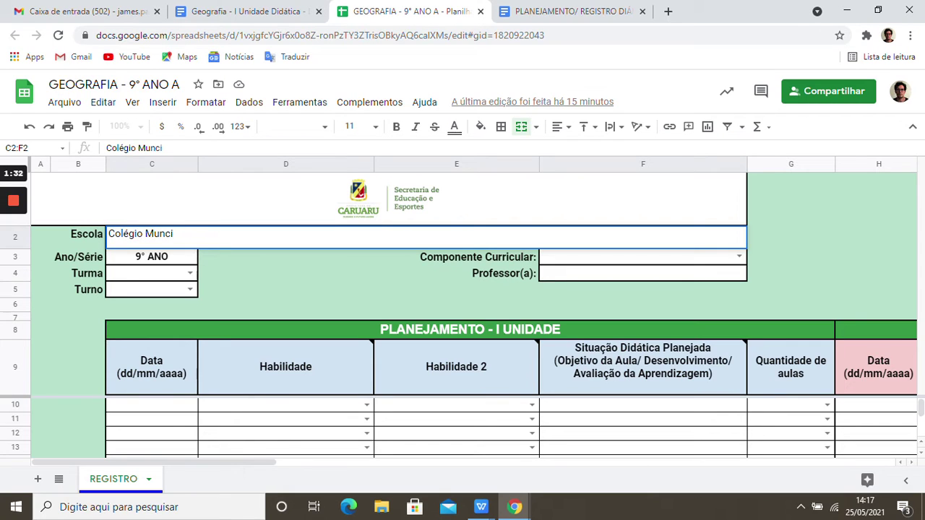
pyautogui.press('BackSpace')
pyautogui.press('BackSpace')
pyautogui.press('BackSpace')
pyautogui.write('nicipal Luiz')
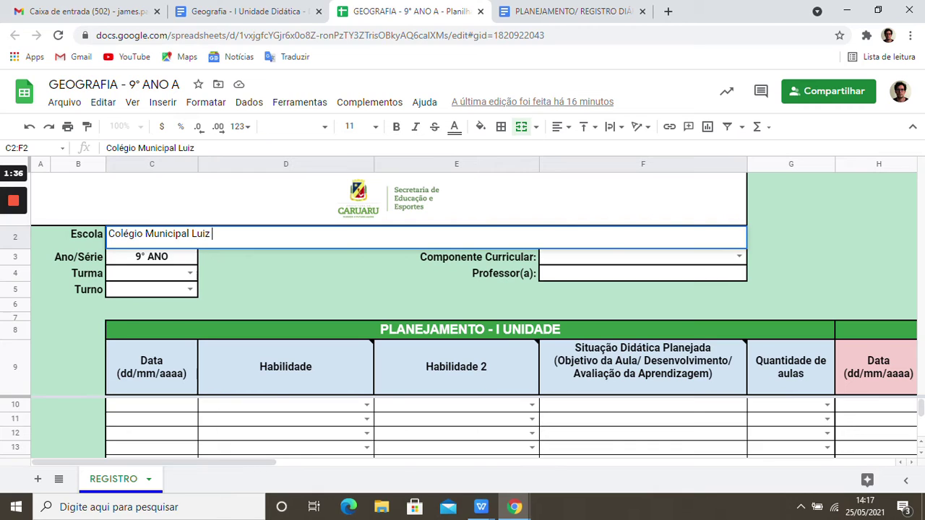
pyautogui.press('BackSpace')
pyautogui.press('BackSpace')
pyautogui.press('BackSpace')
pyautogui.press('BackSpace')
pyautogui.write('Professor Luiz Pessoa')
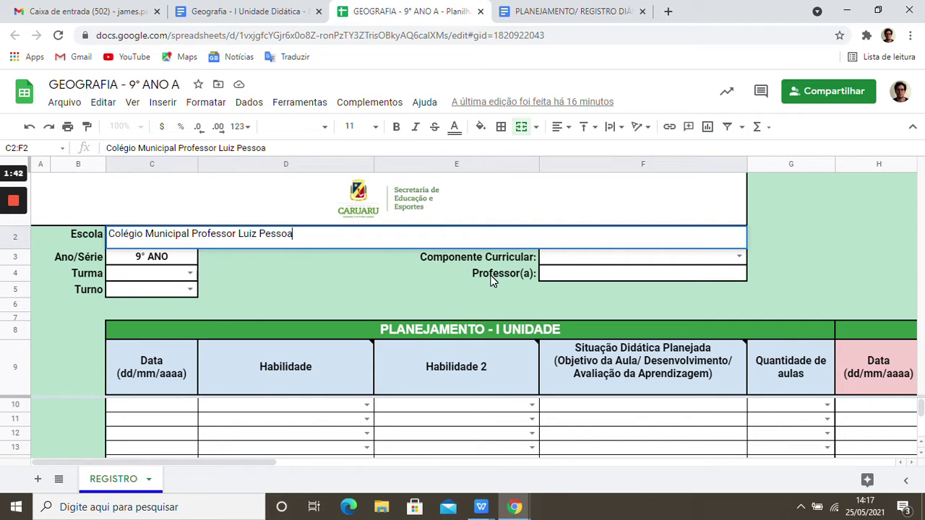
pyautogui.click(178, 263)
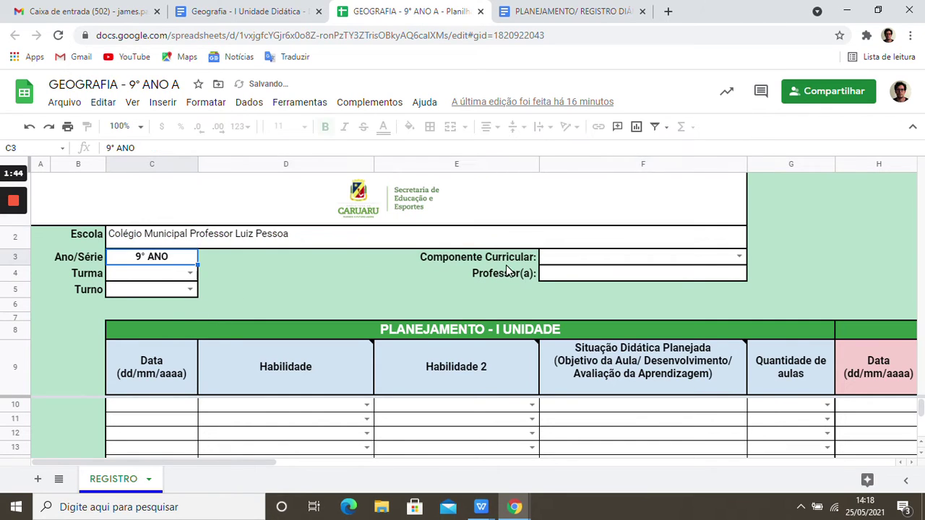
# - Set Componente Curricular to Geografia from the F3 dropdown
pyautogui.click(578, 258)
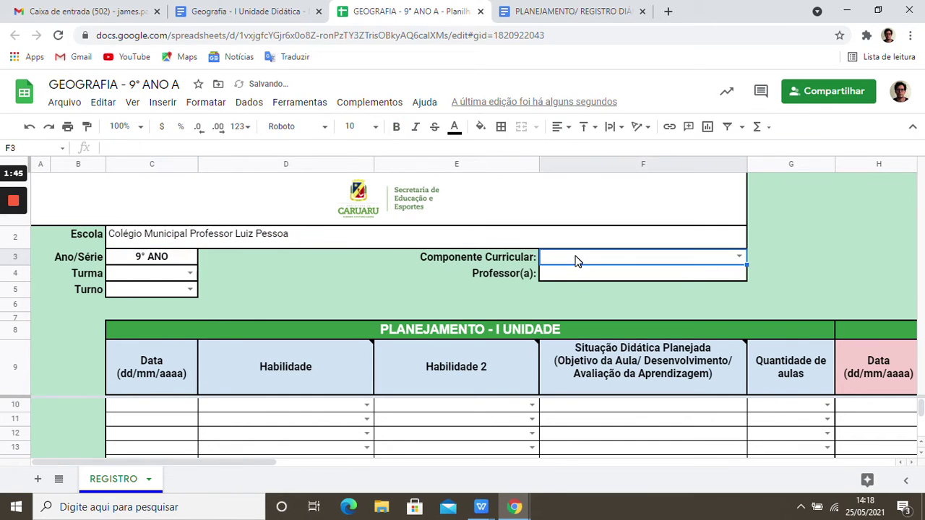
pyautogui.click(739, 257)
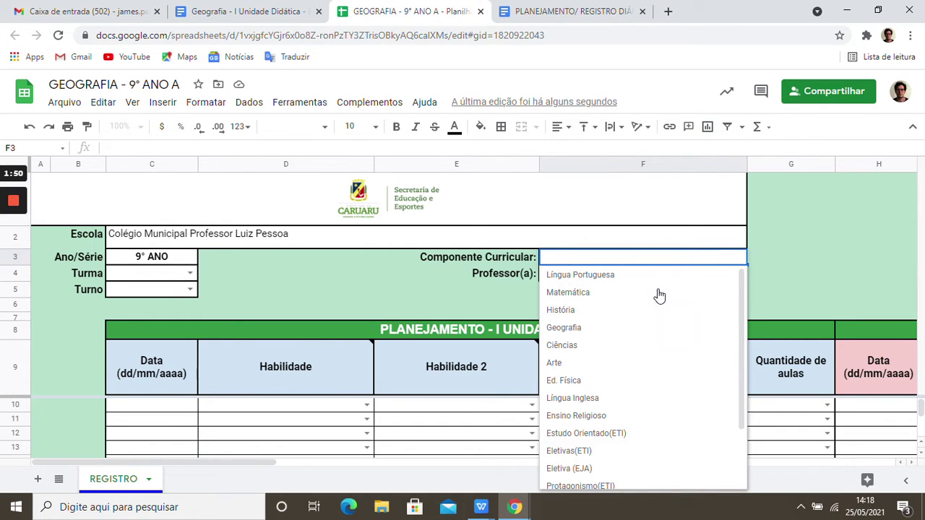
pyautogui.click(591, 333)
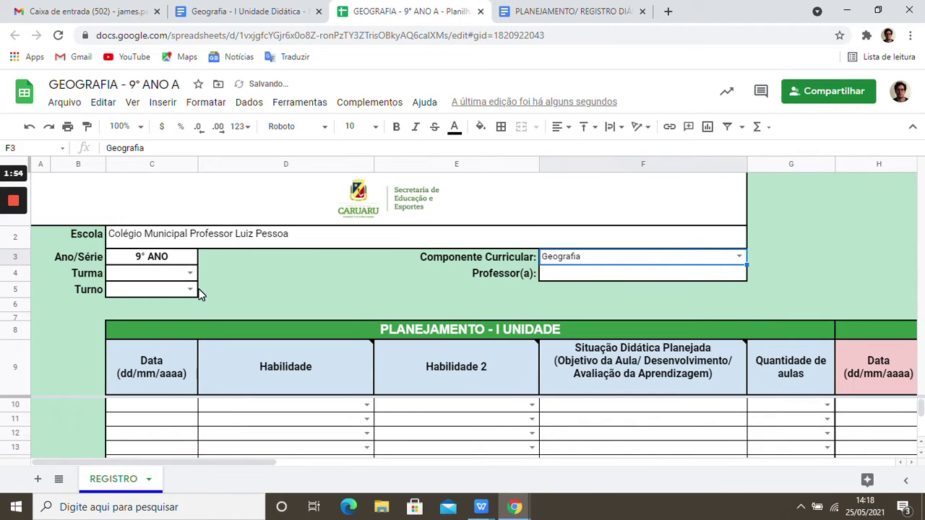
pyautogui.click(532, 405)
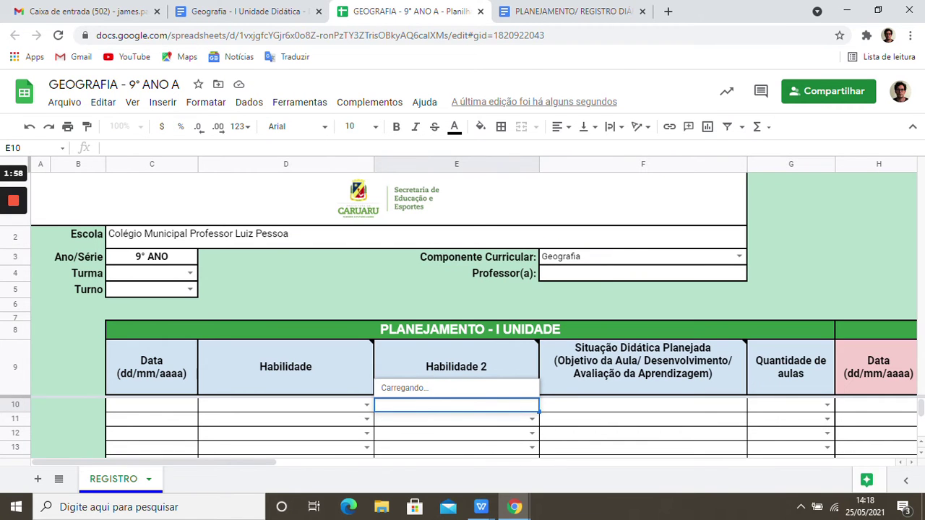
pyautogui.click(299, 371)
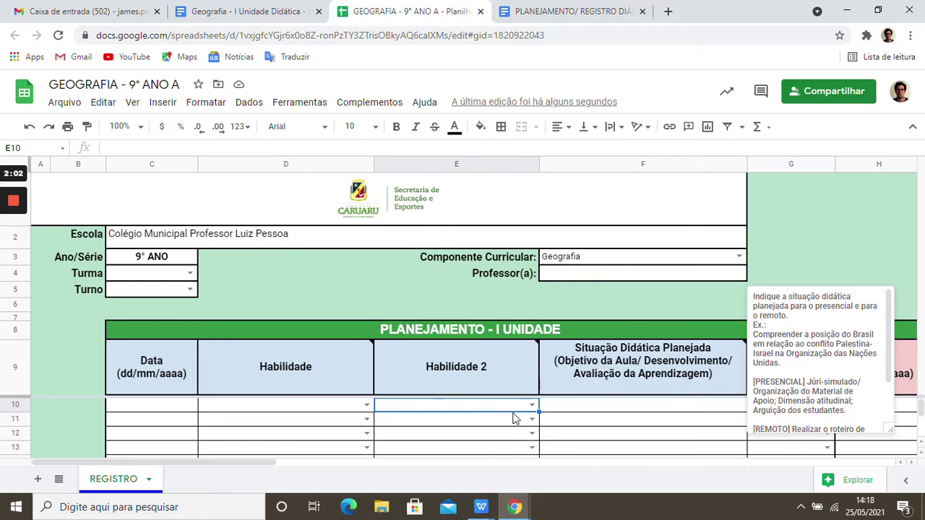
# - Set Turma to C and enter the teacher's full name under Professor(a)
pyautogui.click(190, 273)
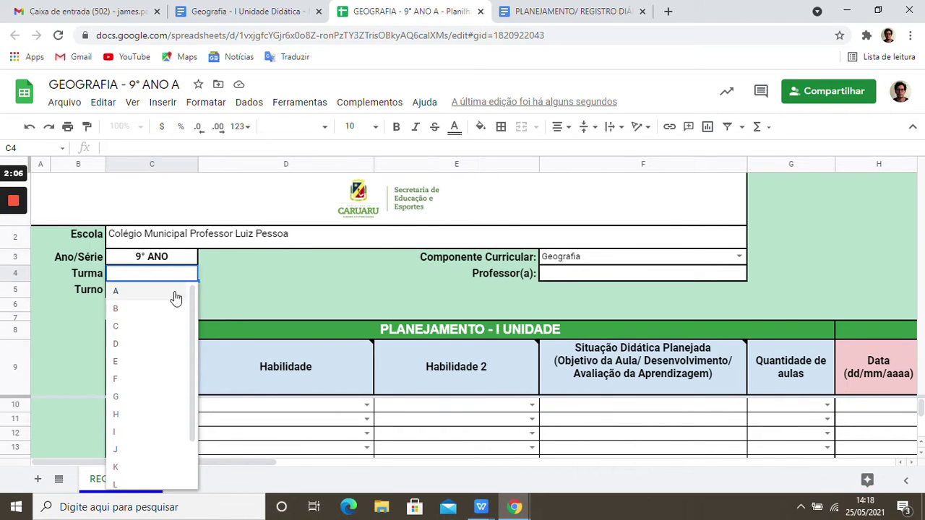
pyautogui.click(153, 326)
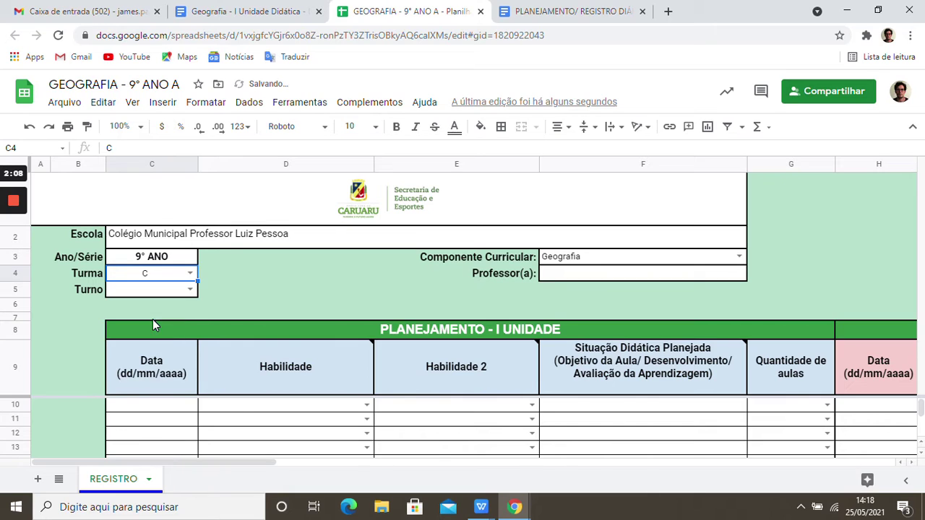
pyautogui.click(573, 275)
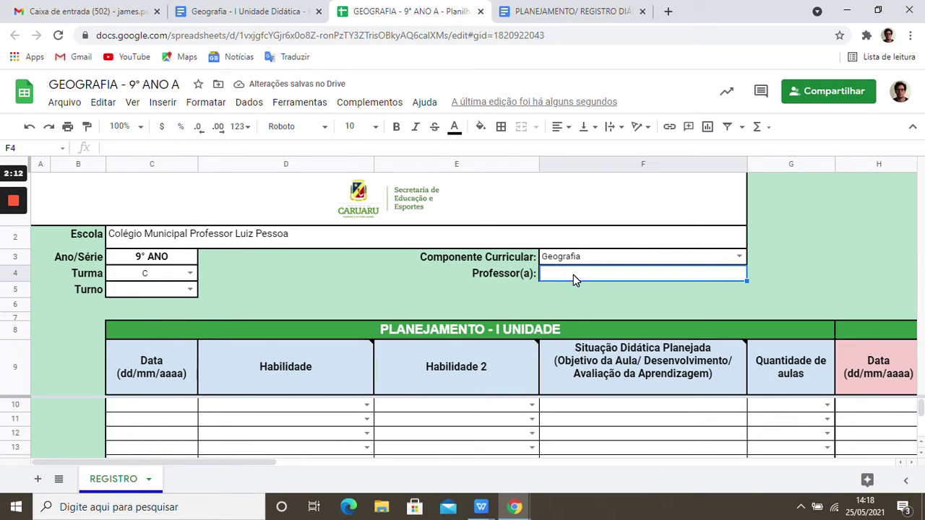
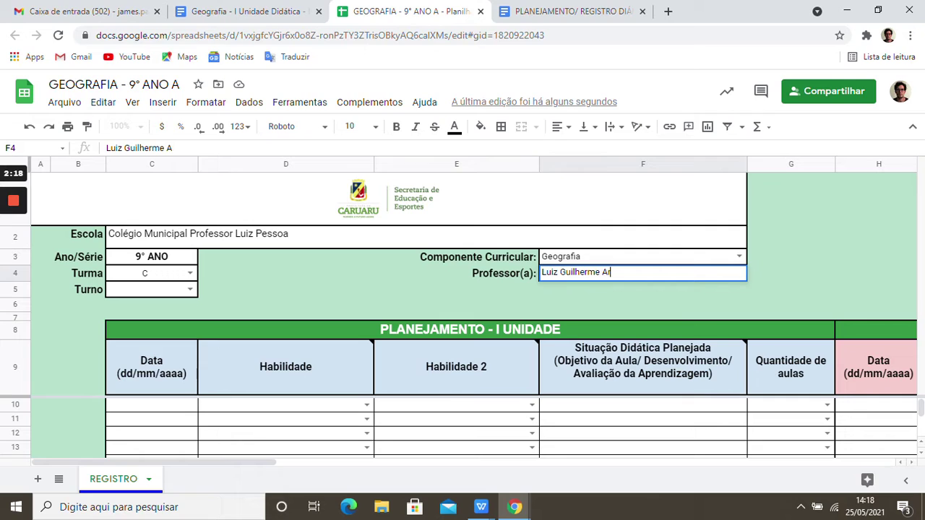
pyautogui.click(165, 291)
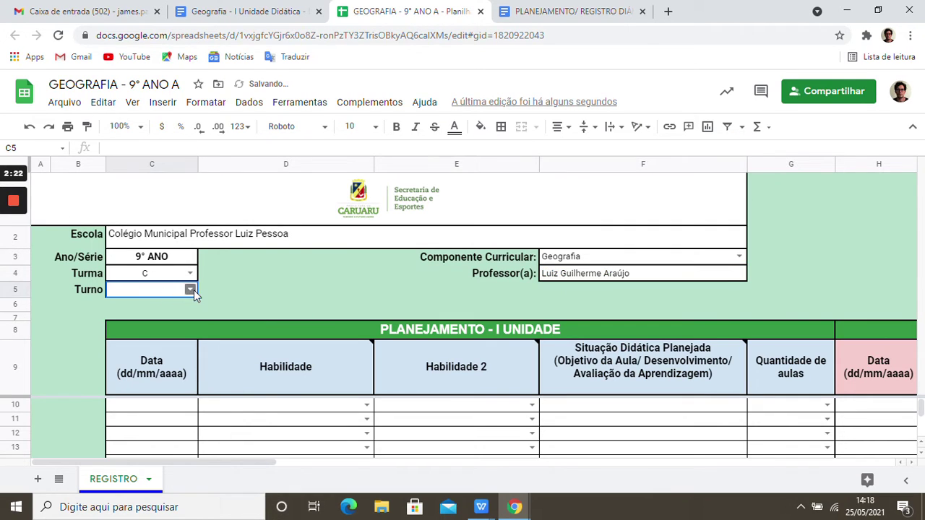
# - Choose Manhã from the Turno dropdown in C5
pyautogui.click(190, 290)
pyautogui.click(126, 325)
pyautogui.moveTo(25, 206)
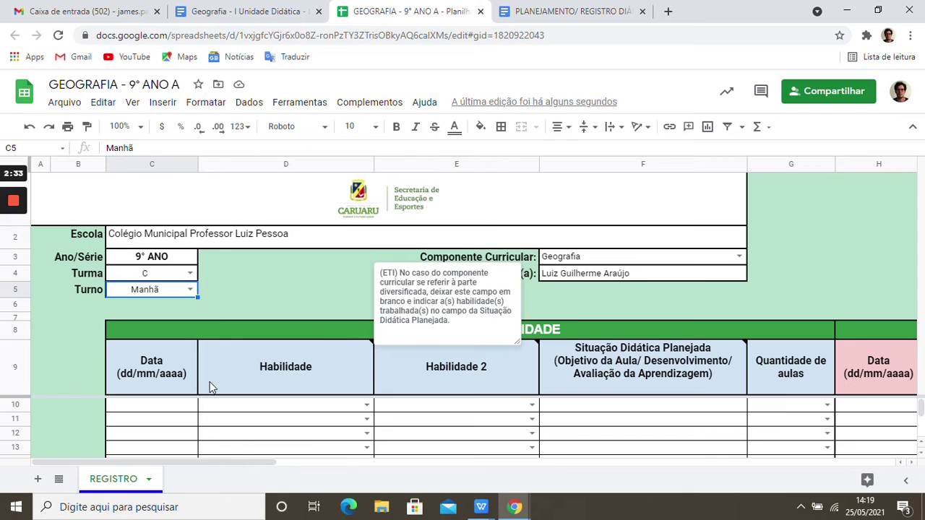
pyautogui.moveTo(343, 375)
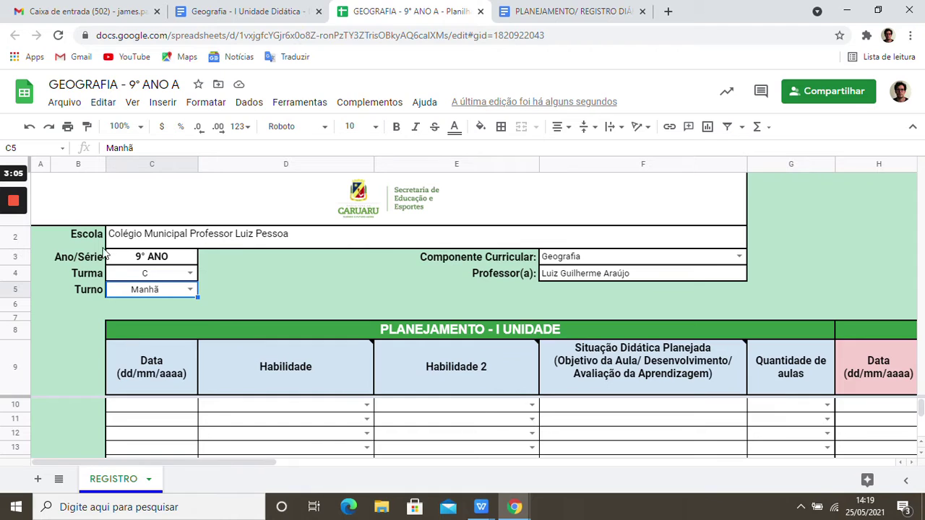
# - Zoom the sheet to 75% and select the first Data cell, C10
pyautogui.click(122, 127)
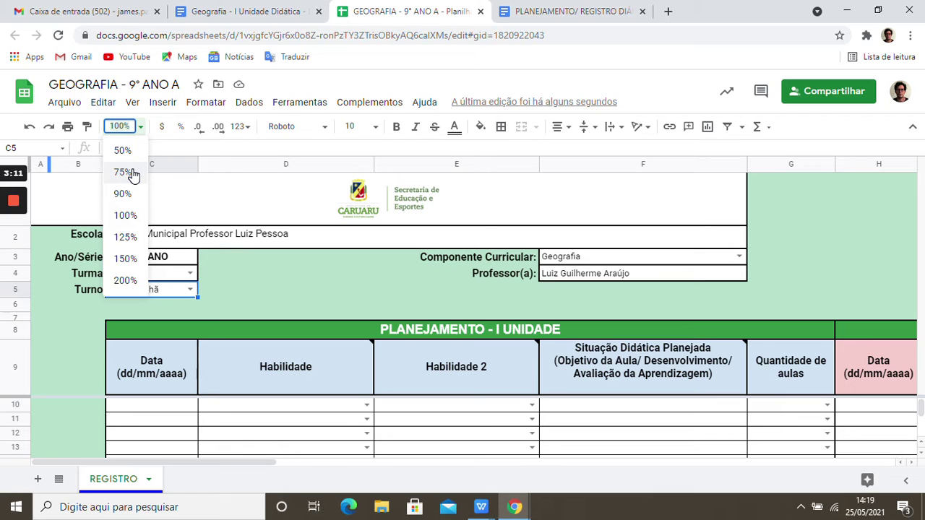
pyautogui.click(133, 174)
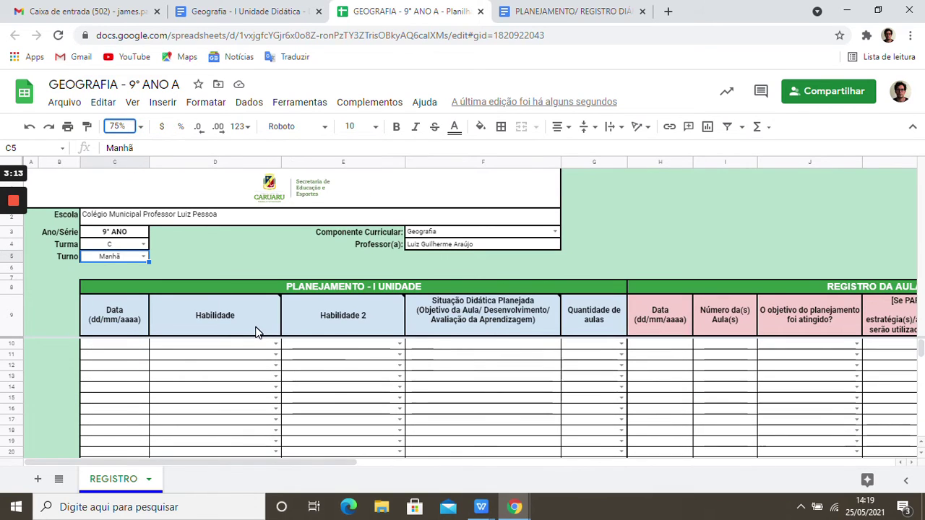
pyautogui.moveTo(255, 331)
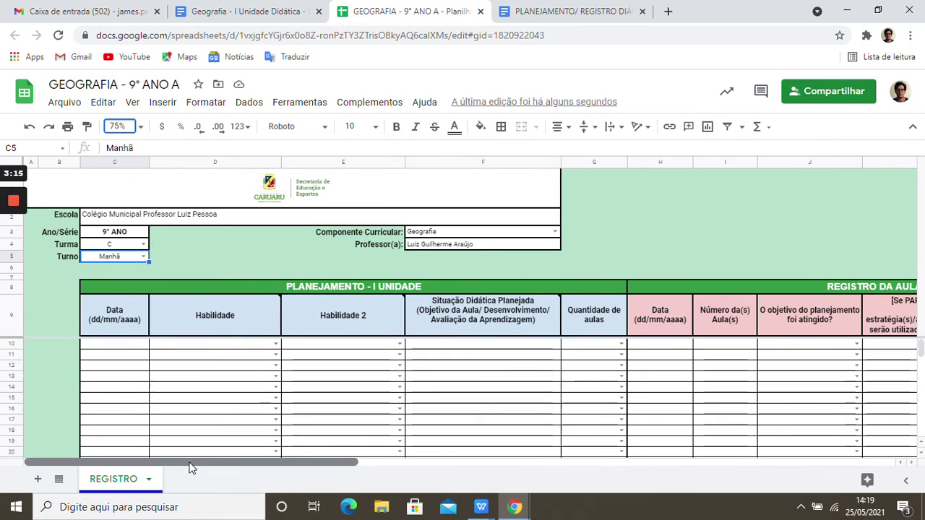
pyautogui.moveTo(187, 463)
pyautogui.mouseDown()
pyautogui.moveTo(305, 476)
pyautogui.moveTo(198, 489)
pyautogui.moveTo(183, 474)
pyautogui.mouseUp()
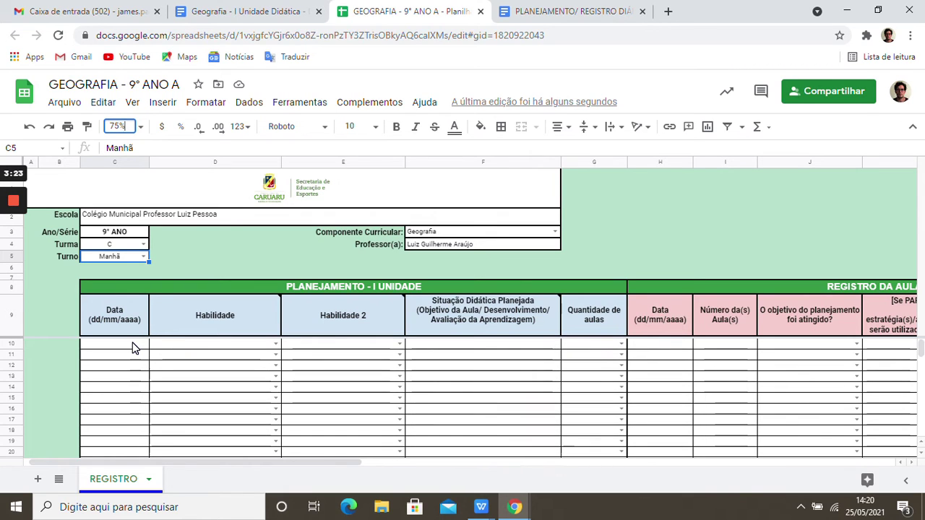
pyautogui.click(133, 348)
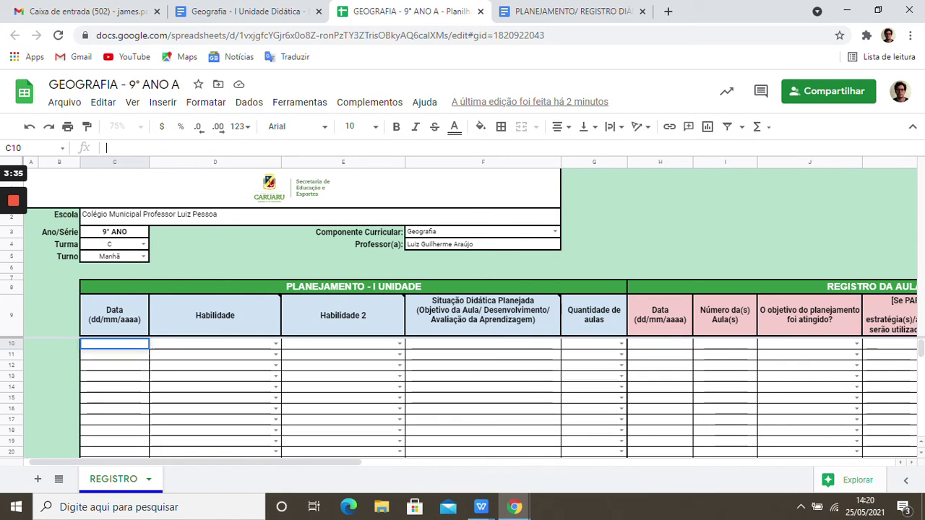
# - Type the first lesson's date, 26/03/2021, into cell C10 through the formula bar
pyautogui.moveTo(172, 296)
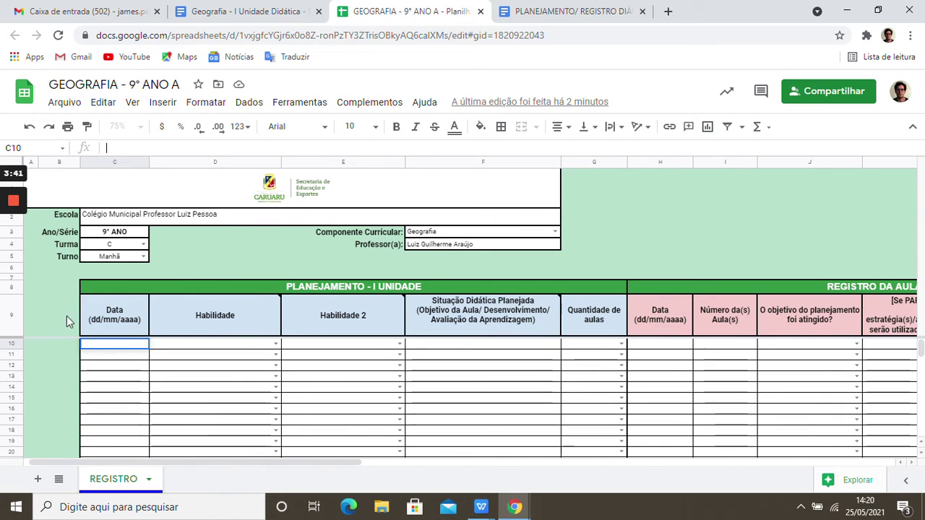
pyautogui.click(142, 148)
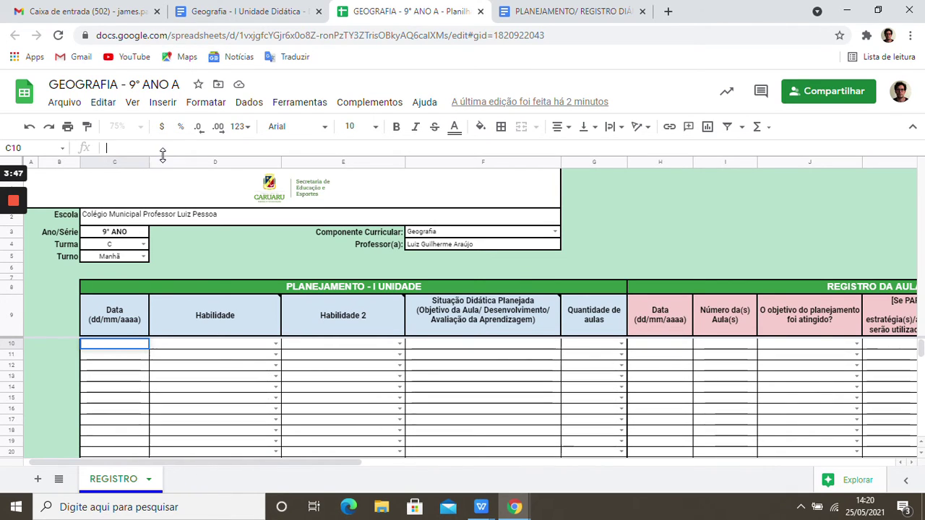
pyautogui.write('28')
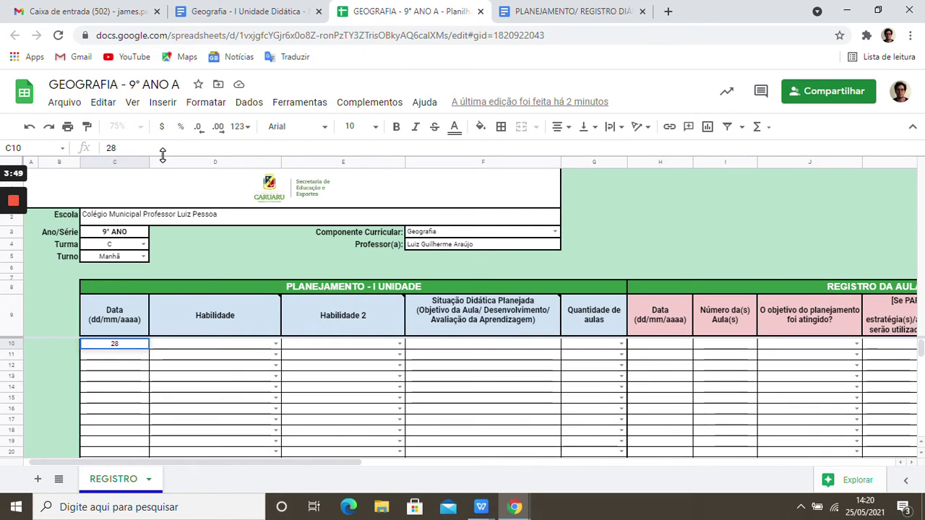
pyautogui.press('BackSpace')
pyautogui.write('6/03/')
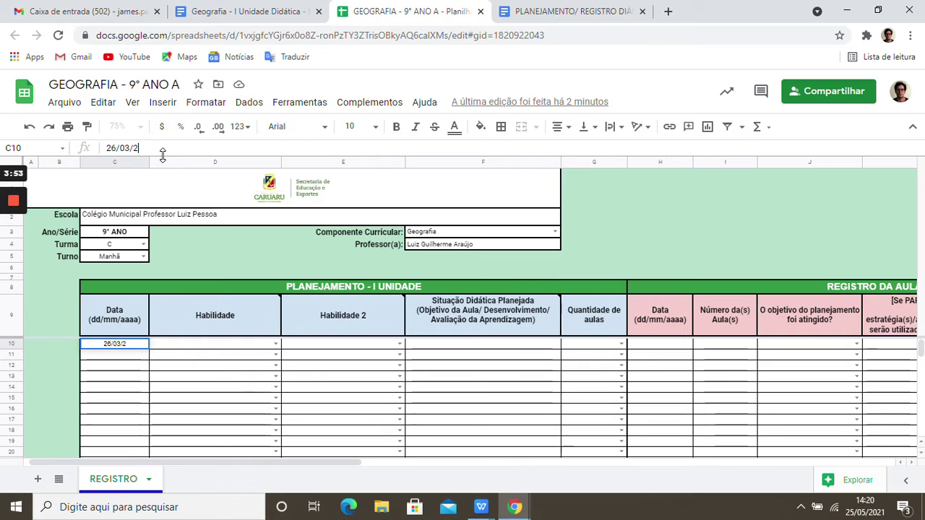
pyautogui.write('20')
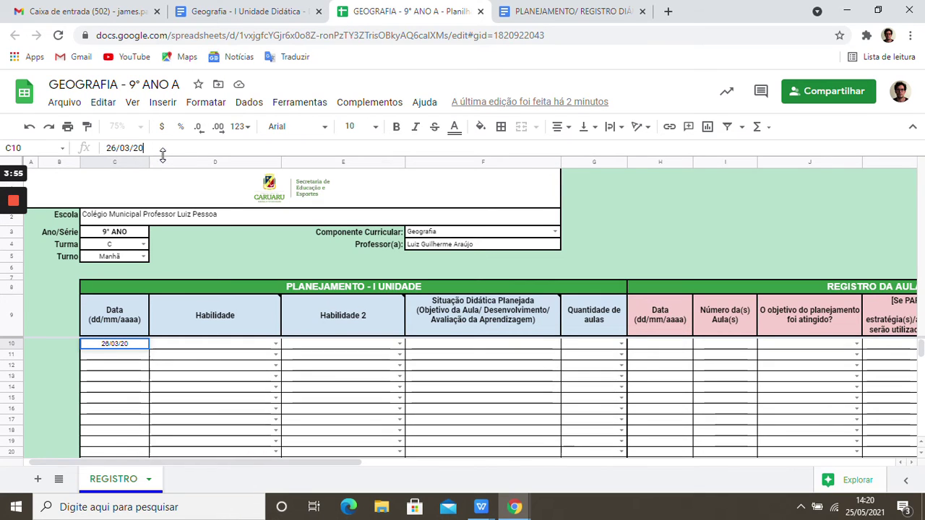
pyautogui.write('021')
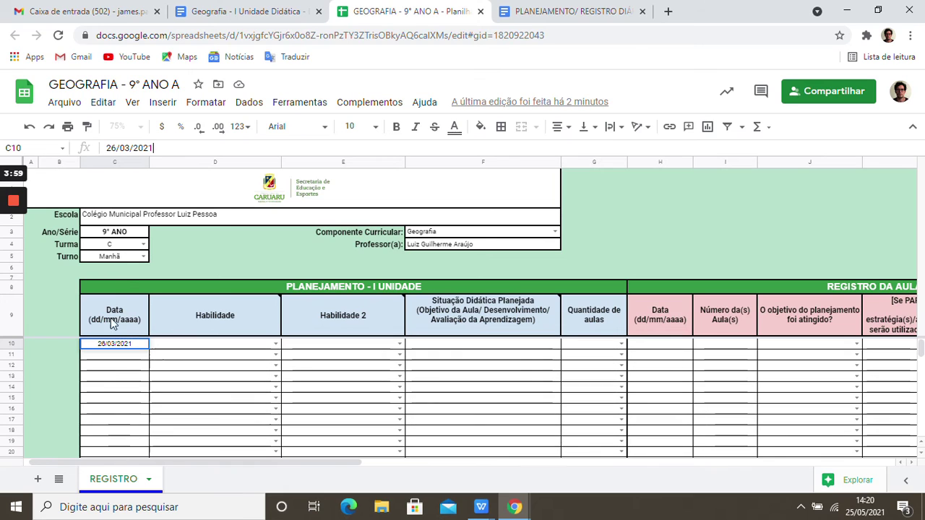
# - Confirm the date and choose the EF09GE01CRU European hegemony skill as row 10's Habilidade
pyautogui.click(196, 346)
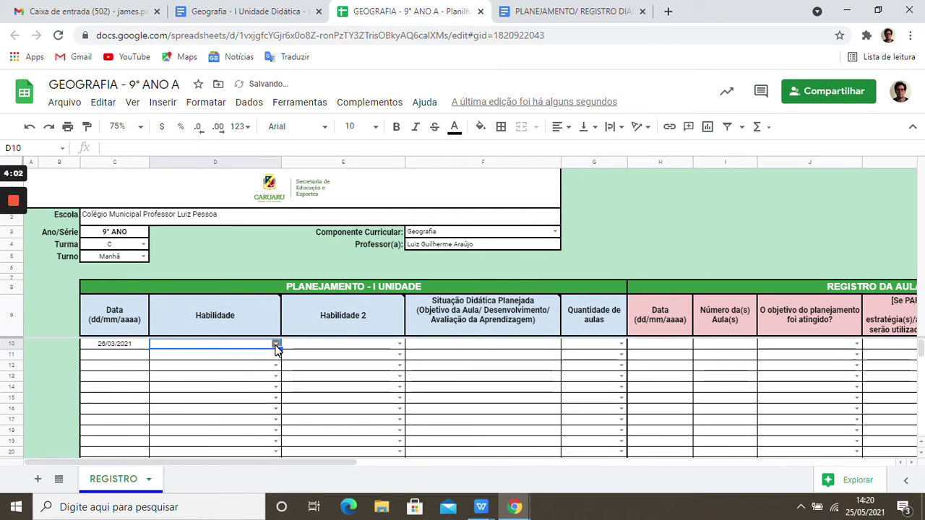
pyautogui.click(275, 346)
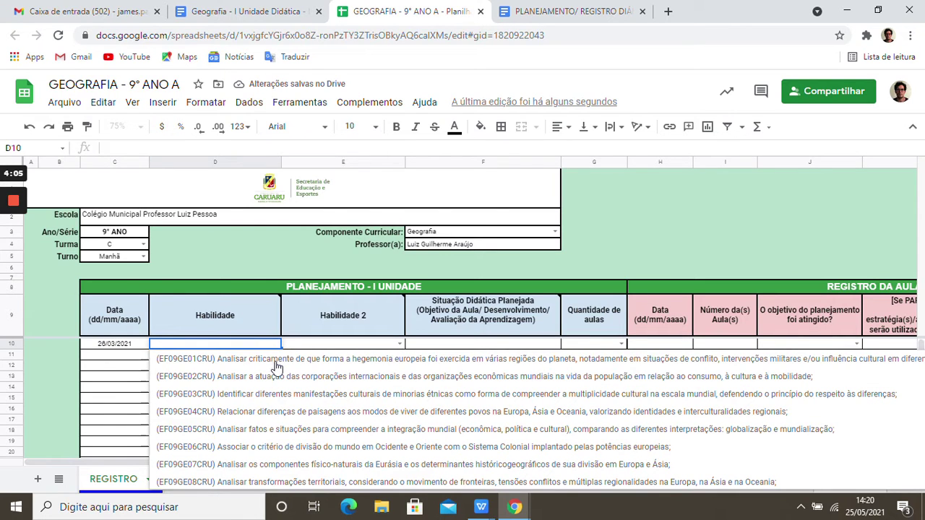
pyautogui.scroll(-1, 260, 484)
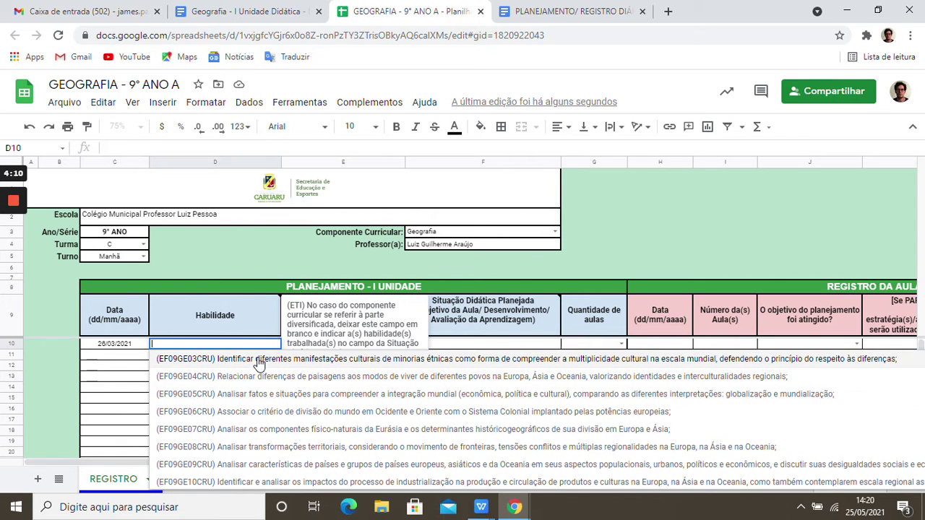
pyautogui.scroll(1, 179, 366)
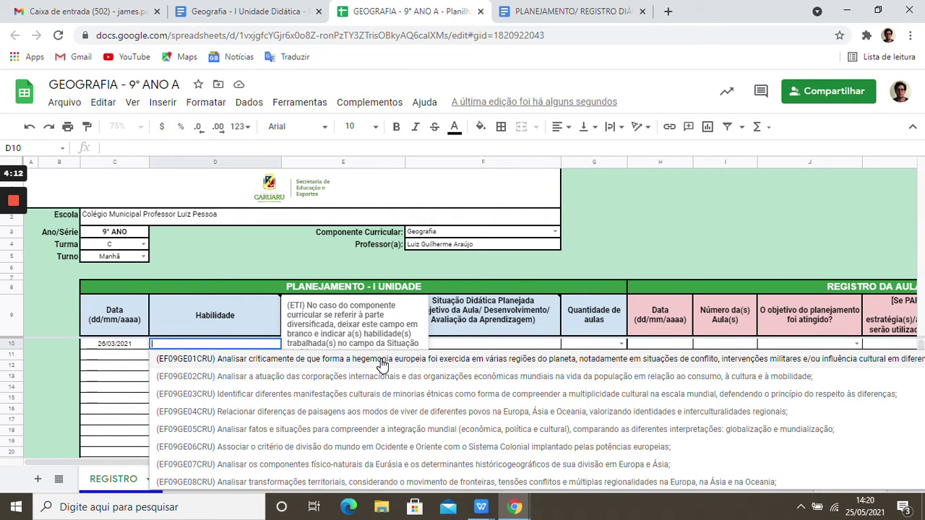
pyautogui.click(262, 366)
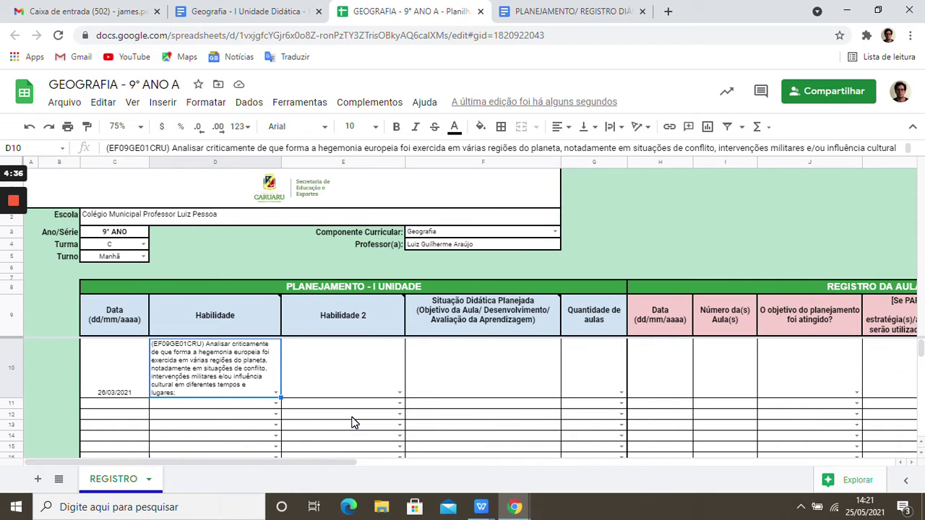
pyautogui.click(399, 394)
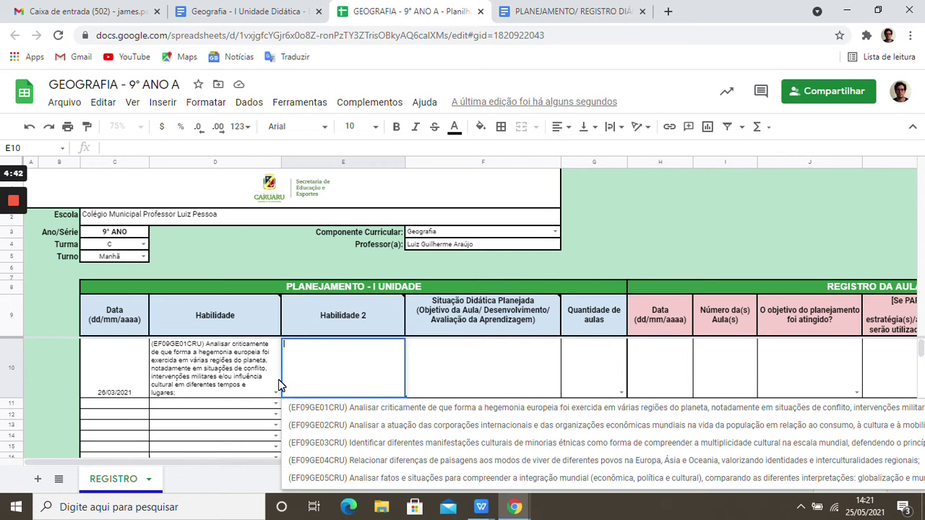
pyautogui.click(355, 443)
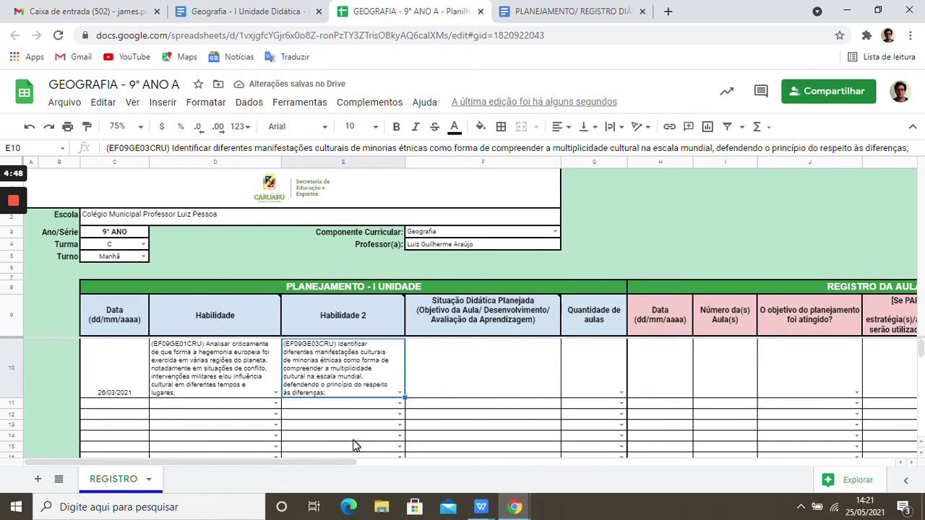
pyautogui.press('Delete')
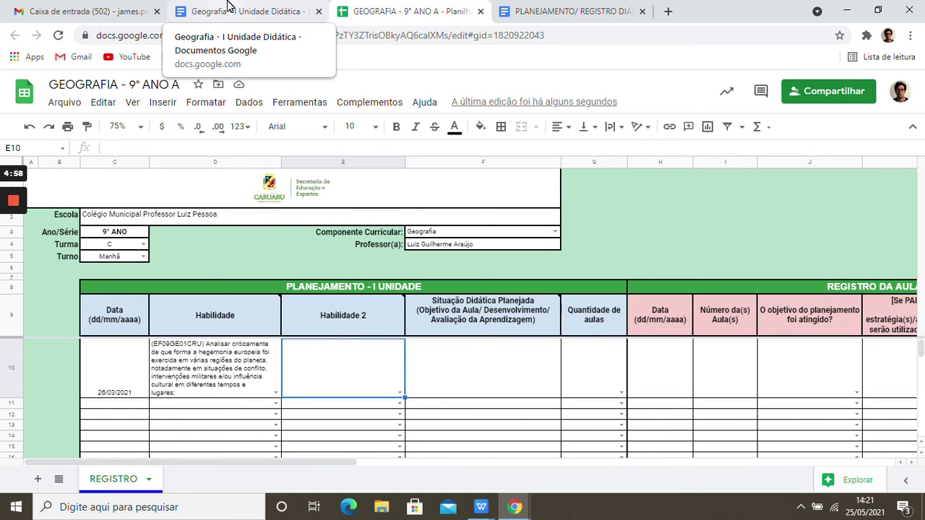
# - Copy the EF08GE03CRU skill text from the Geografia – I Unidade Didática document
pyautogui.click(228, 6)
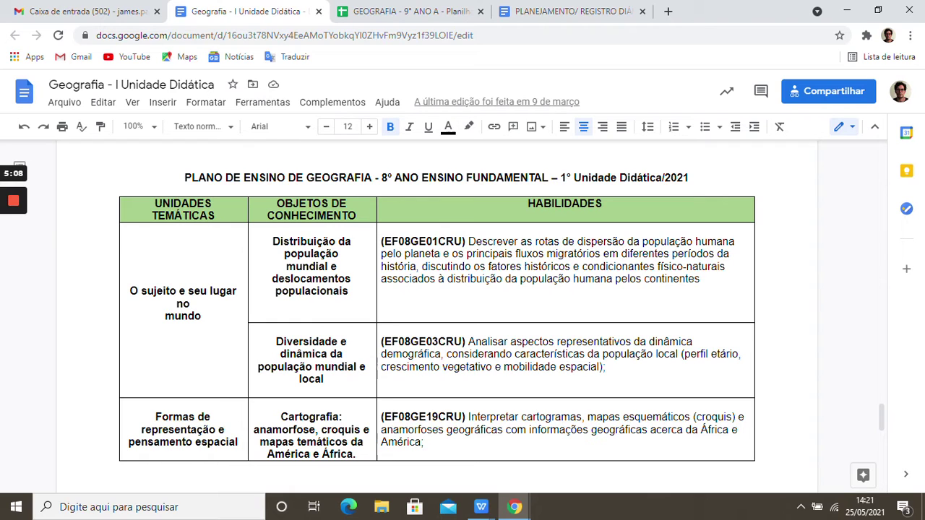
pyautogui.moveTo(382, 331); pyautogui.dragTo(607, 368)
pyautogui.hotkey('ctrl', 'c')
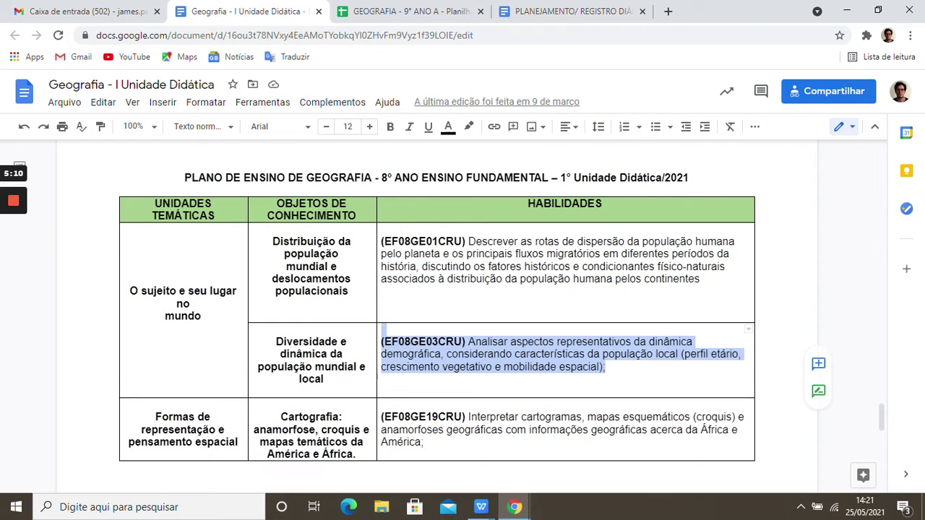
pyautogui.click(385, 11)
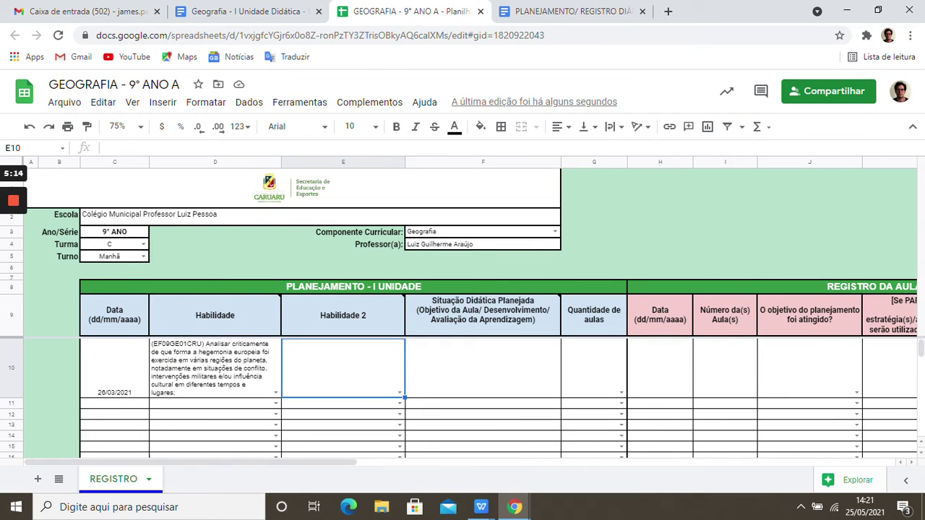
# - Paste the EF08GE03CRU skill description into the Habilidade 2 cell E10
pyautogui.click(332, 149)
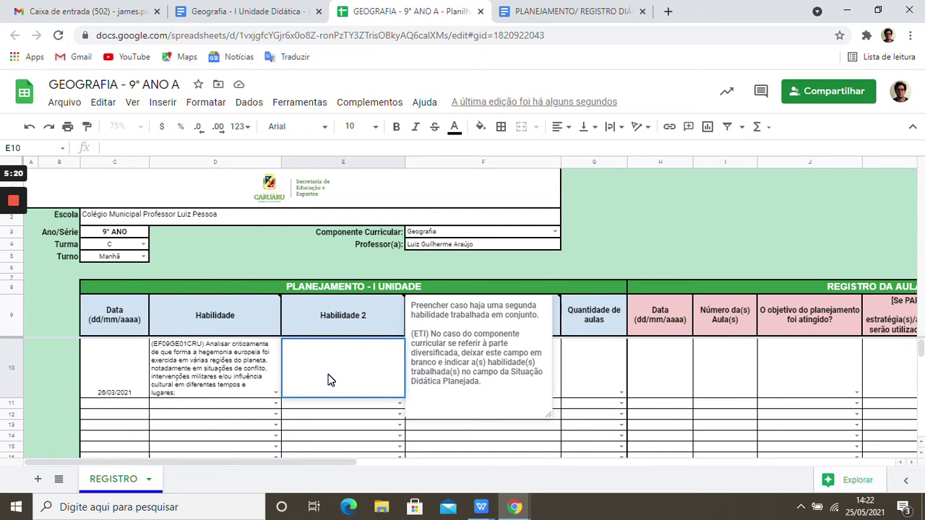
pyautogui.click(236, 148)
pyautogui.click(329, 393)
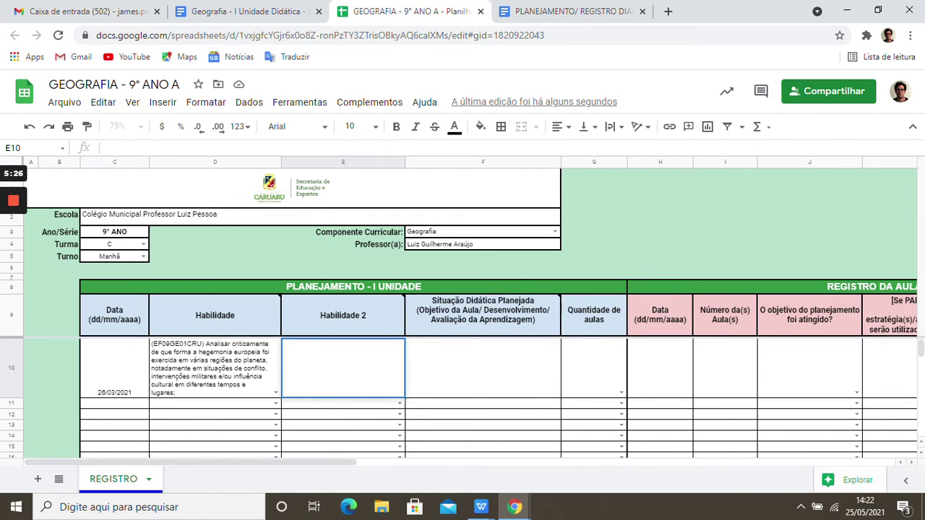
pyautogui.hotkey('ctrl', 'v')
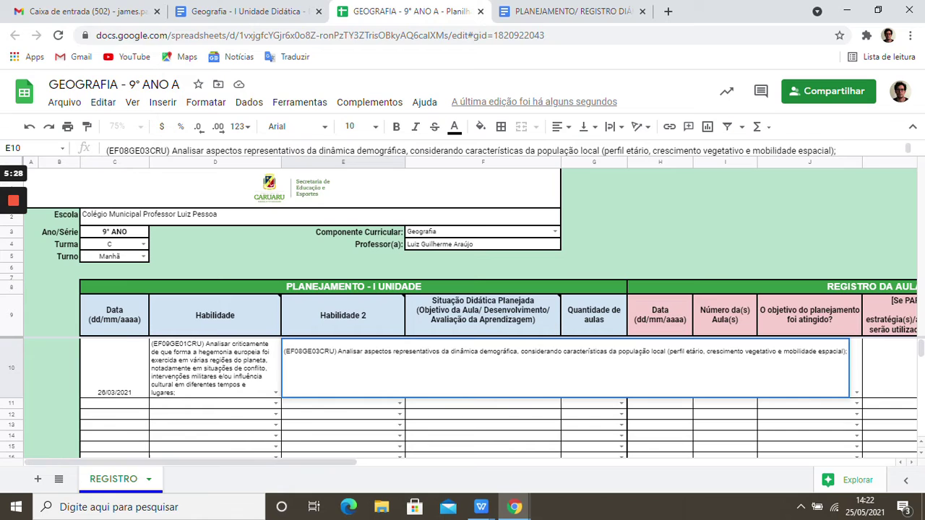
pyautogui.click(309, 405)
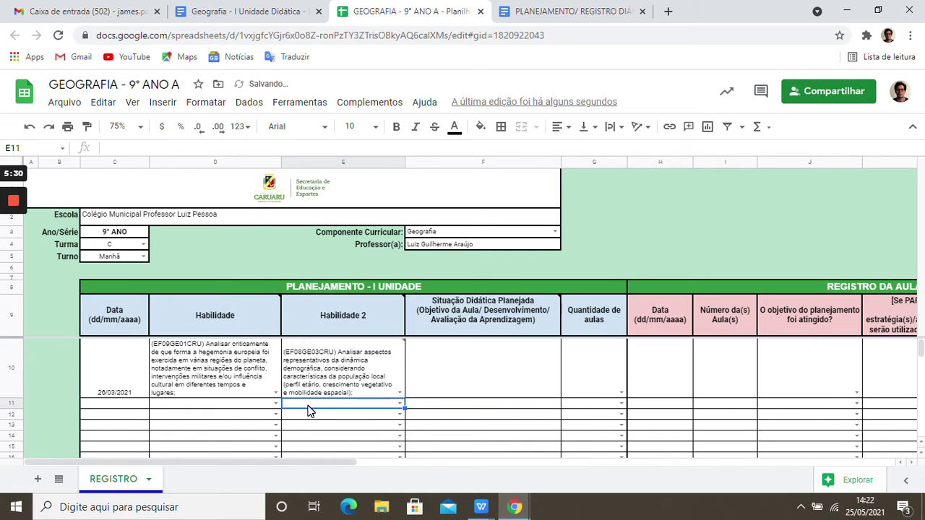
pyautogui.click(308, 354)
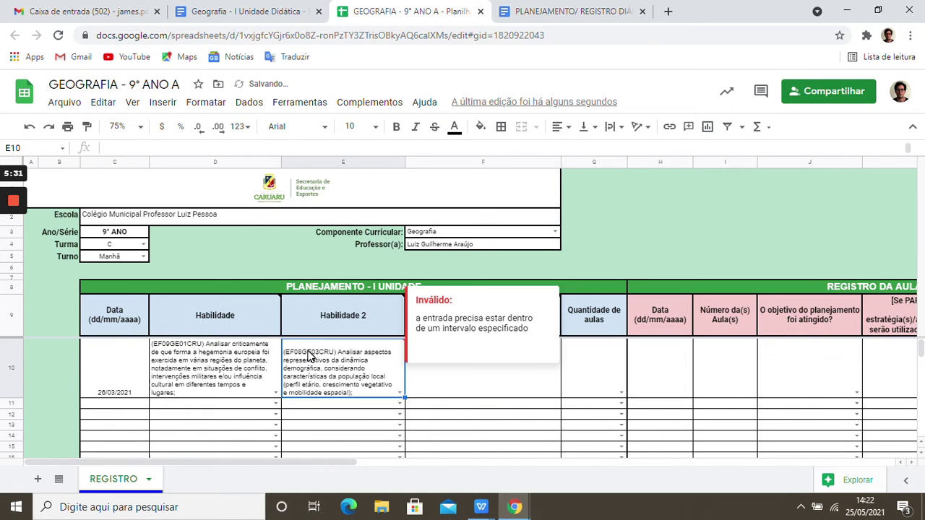
# - Set E10's text wrapping to Wrap so the skill text fits inside the cell
pyautogui.click(613, 129)
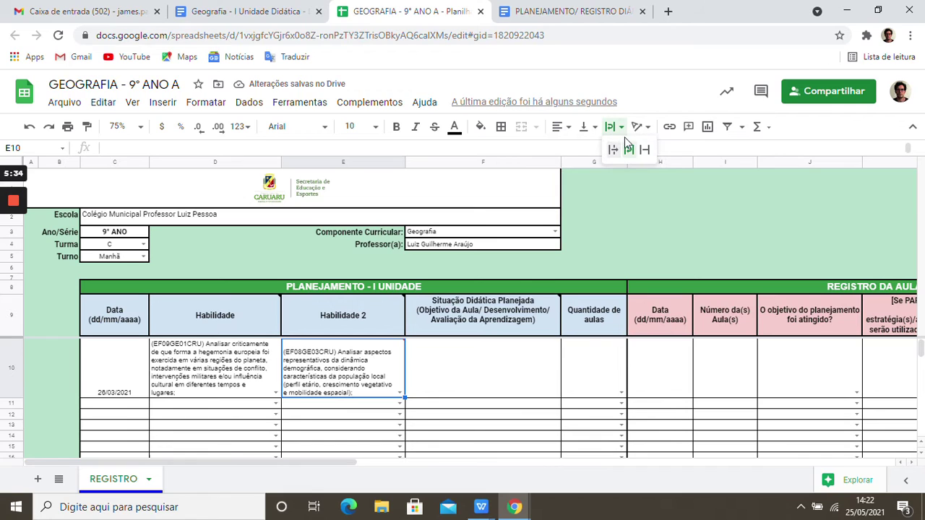
pyautogui.click(646, 151)
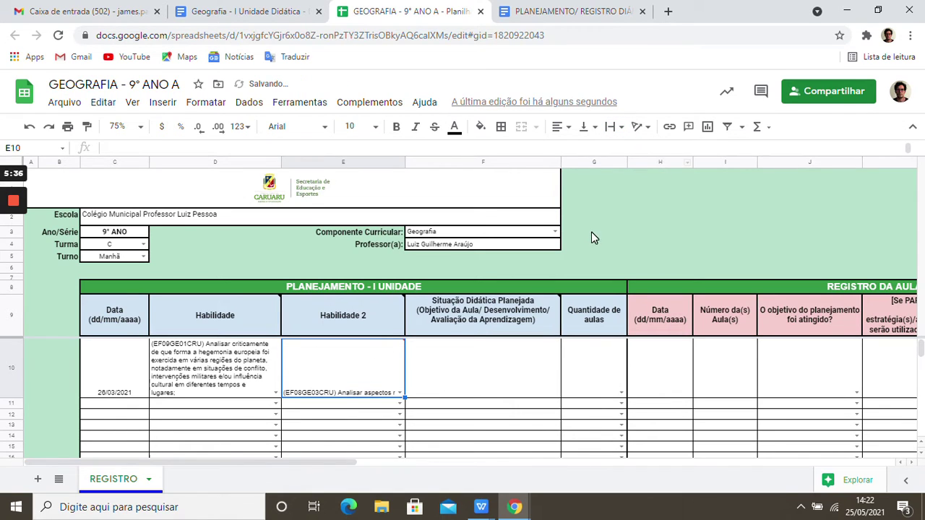
pyautogui.click(613, 128)
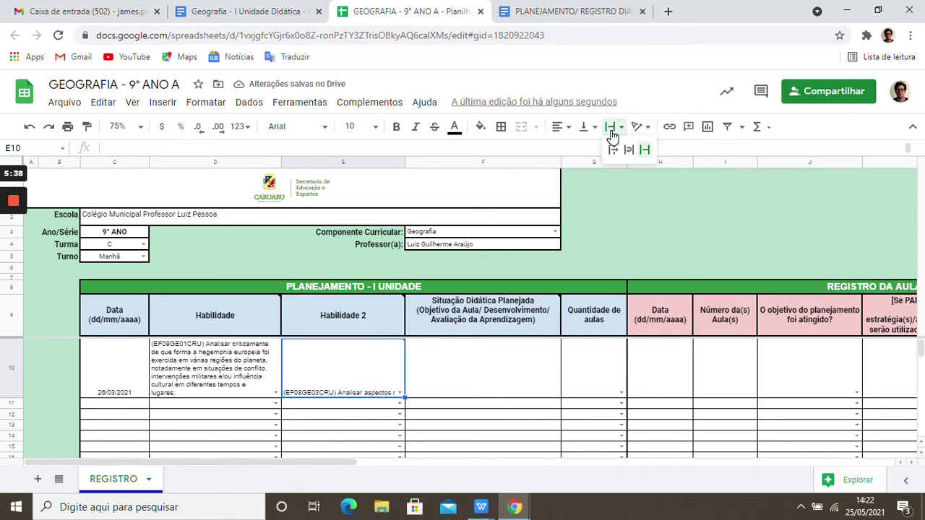
pyautogui.click(628, 152)
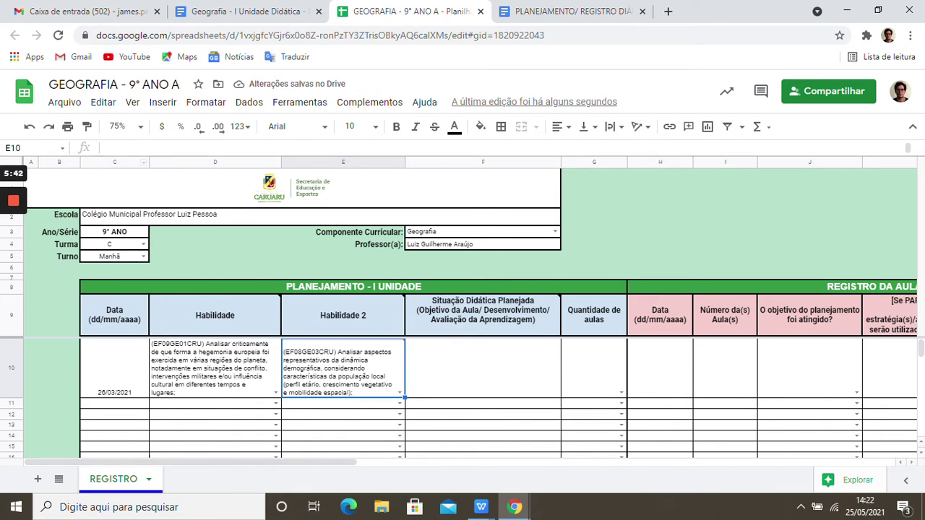
pyautogui.click(106, 148)
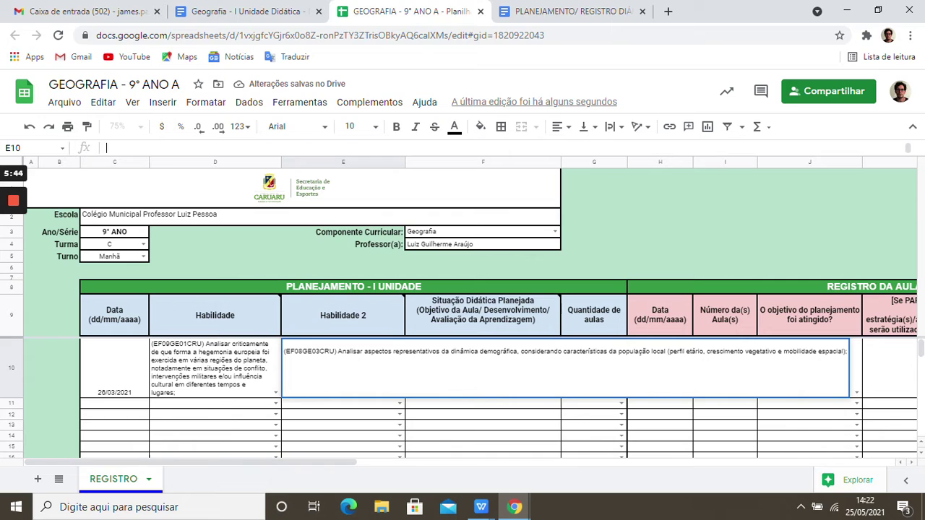
pyautogui.click(250, 379)
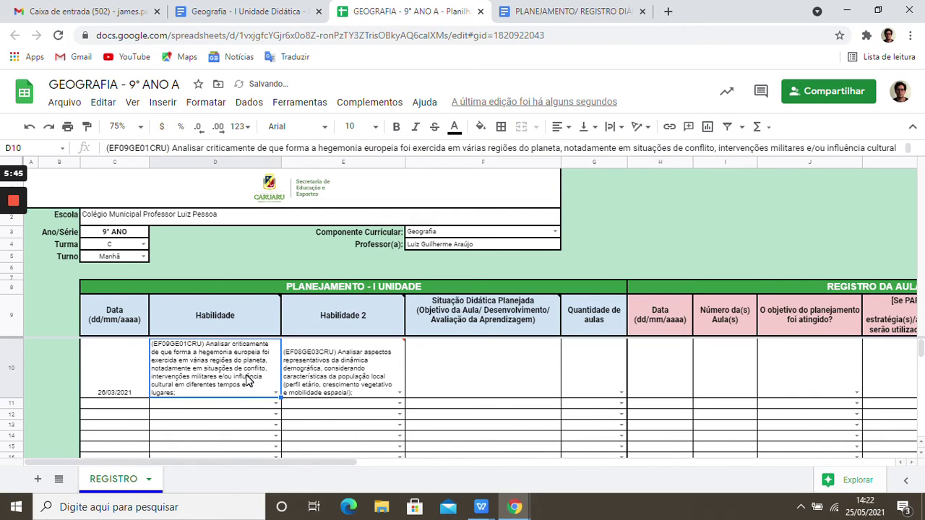
pyautogui.click(331, 393)
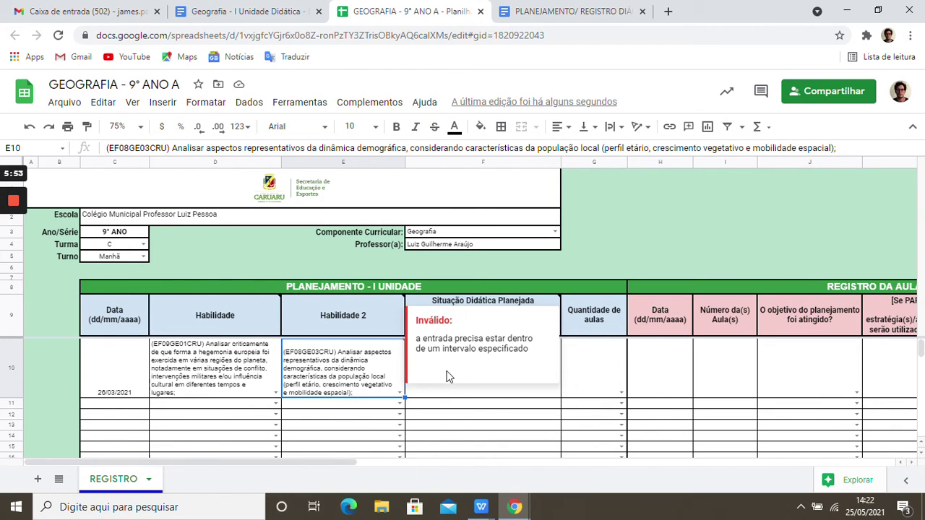
pyautogui.click(572, 381)
pyautogui.click(516, 383)
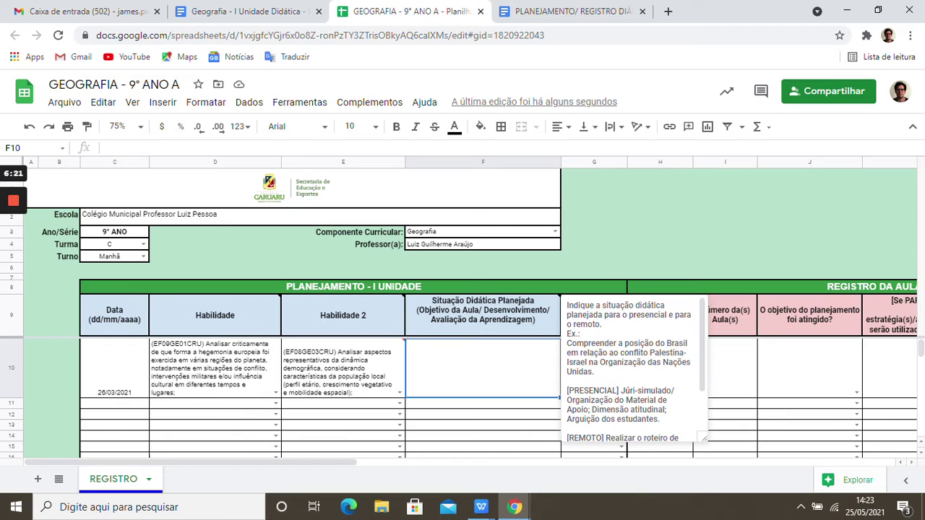
# - Paste the Palestine–Israel conflict lesson plan with REMOTO and PRESENCIAL activities into F10
pyautogui.scroll(-2, 632, 368)
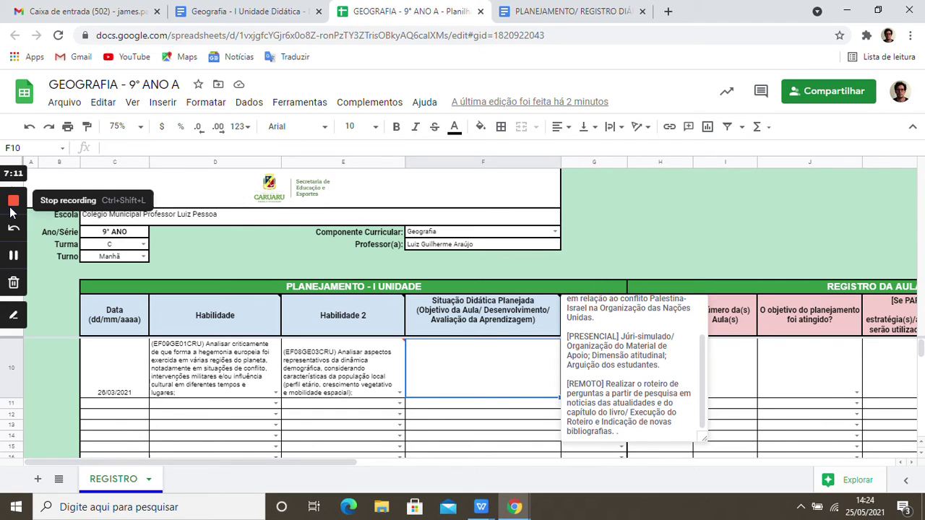
pyautogui.click(13, 257)
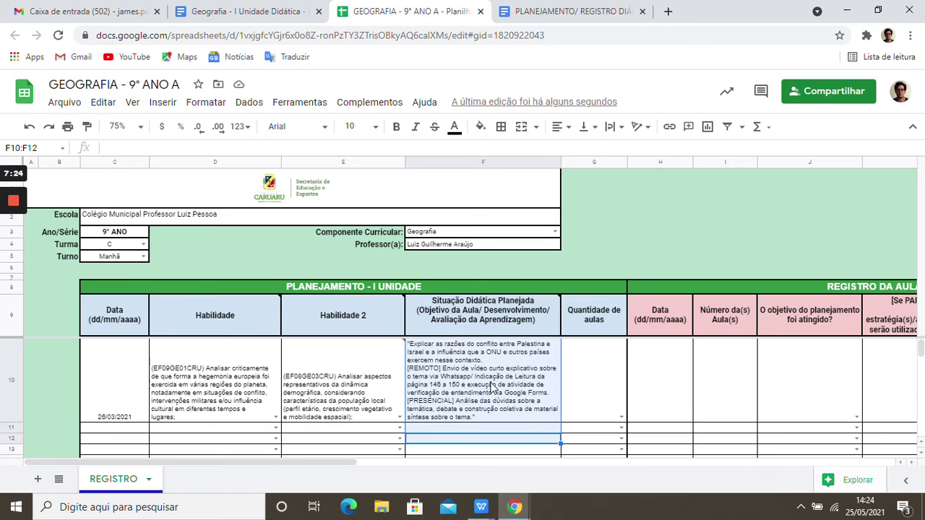
# - Set row 10's Quantidade de aulas to 2, then move along the row toward the record columns
pyautogui.click(431, 376)
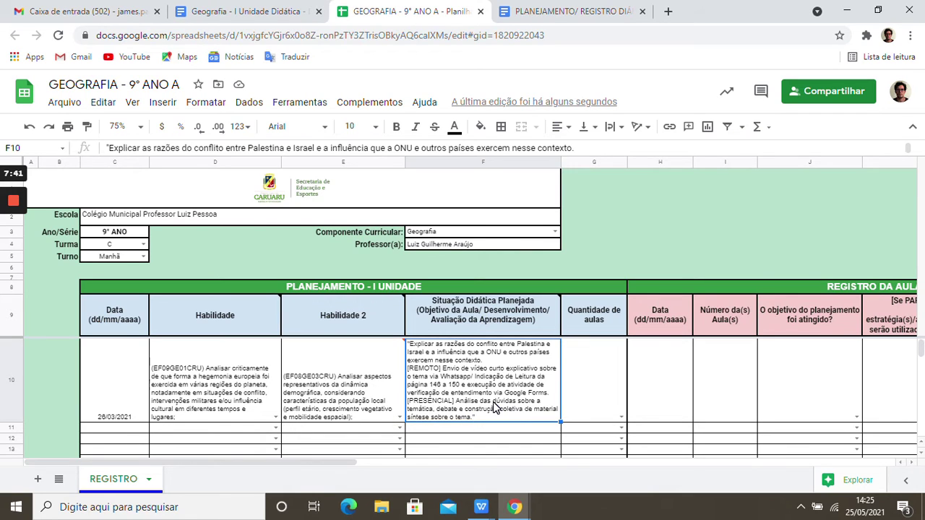
pyautogui.moveTo(481, 331)
pyautogui.click(620, 416)
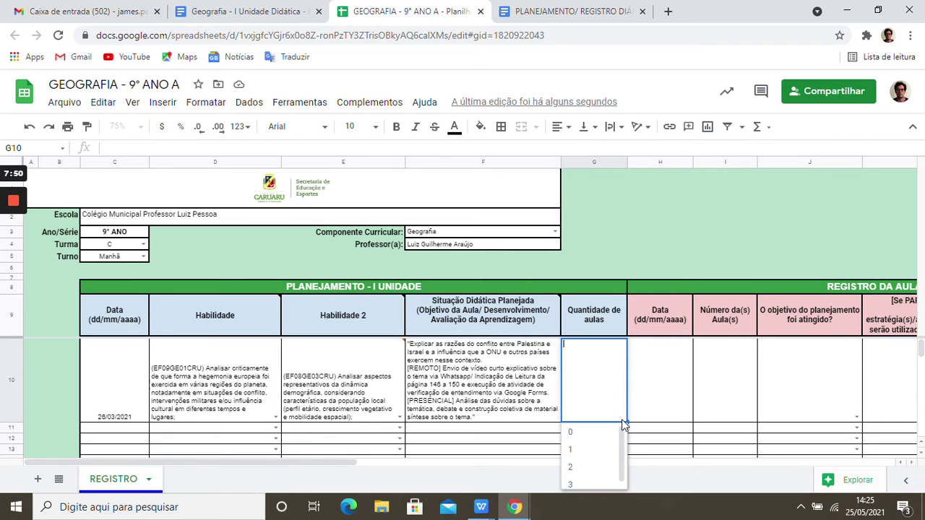
pyautogui.click(589, 469)
pyautogui.click(515, 394)
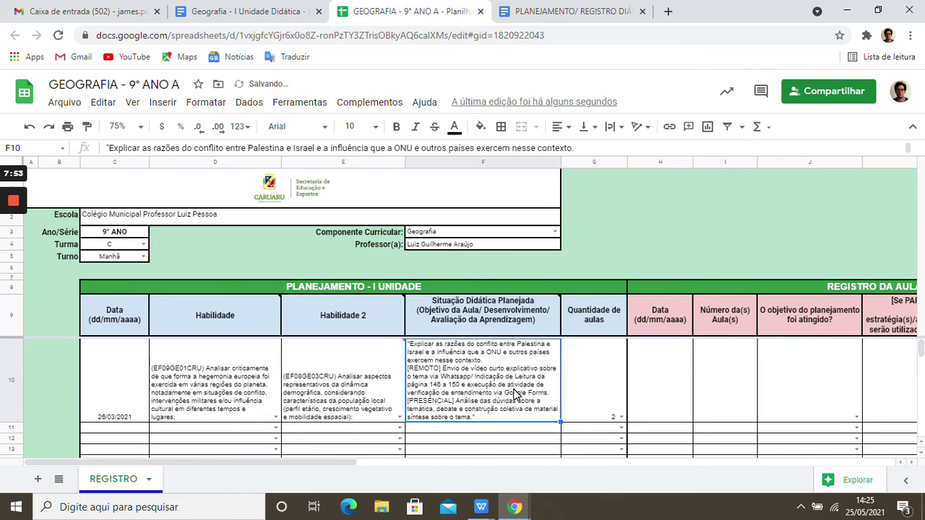
pyautogui.click(599, 388)
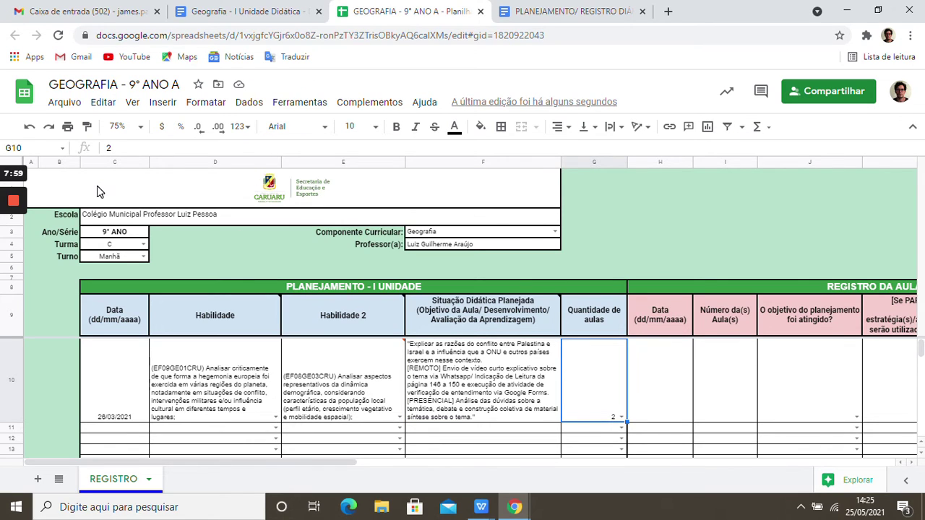
pyautogui.click(14, 259)
pyautogui.click(14, 259)
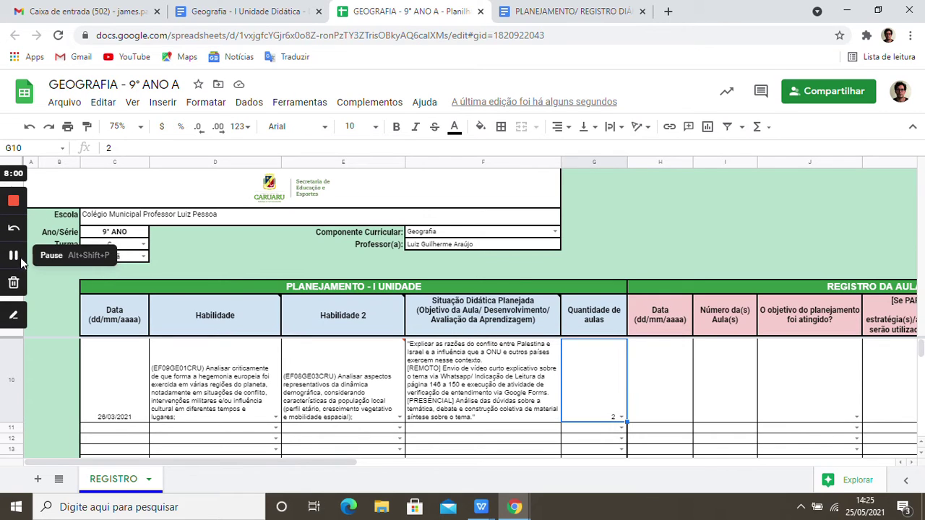
pyautogui.press('Right')
pyautogui.press('Right')
pyautogui.press('Right')
pyautogui.press('Right')
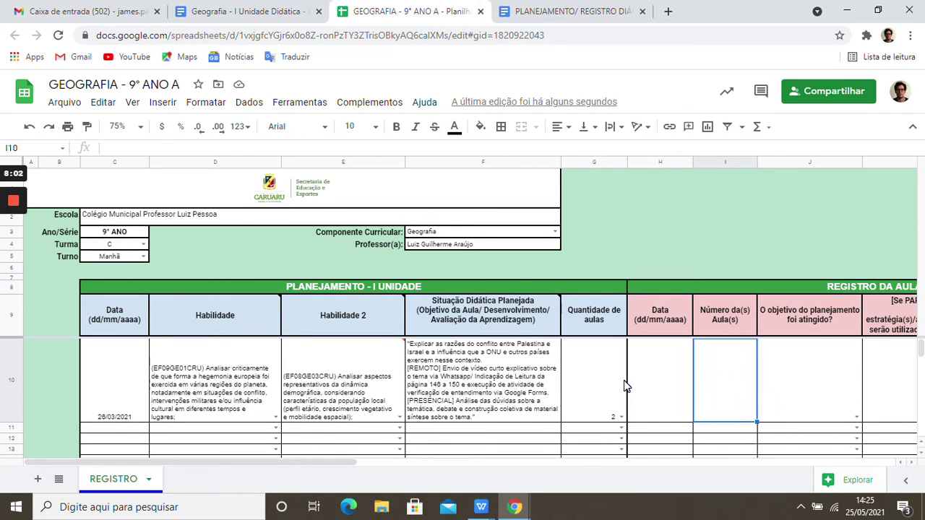
# - Enter 30/03 as the date taught in H10 of the lesson record
pyautogui.press('Right')
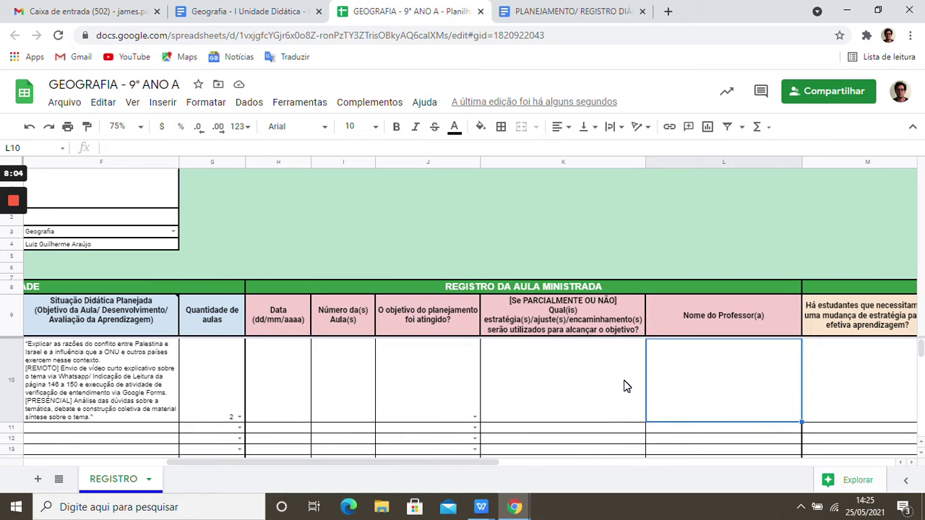
pyautogui.click(282, 391)
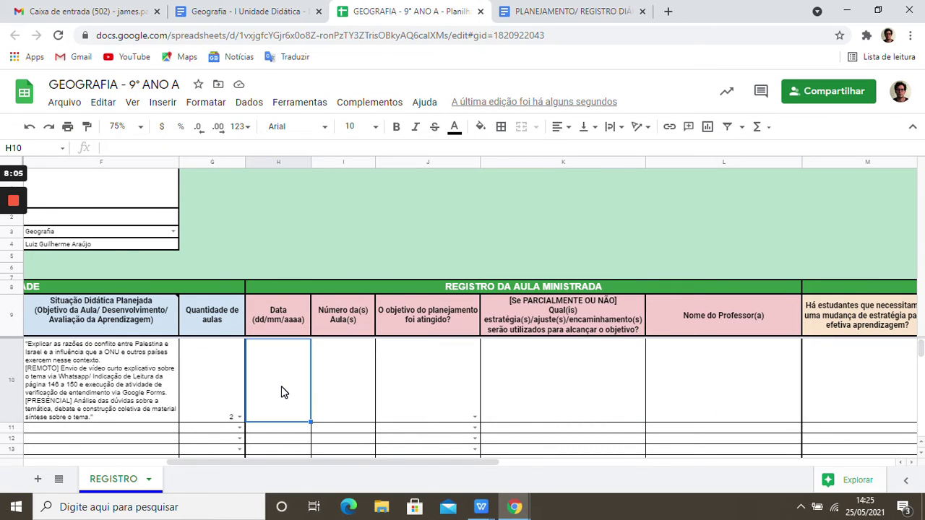
pyautogui.press('Left')
pyautogui.press('Left')
pyautogui.press('Left')
pyautogui.press('Left')
pyautogui.press('Left')
pyautogui.press('Left')
pyautogui.press('Left')
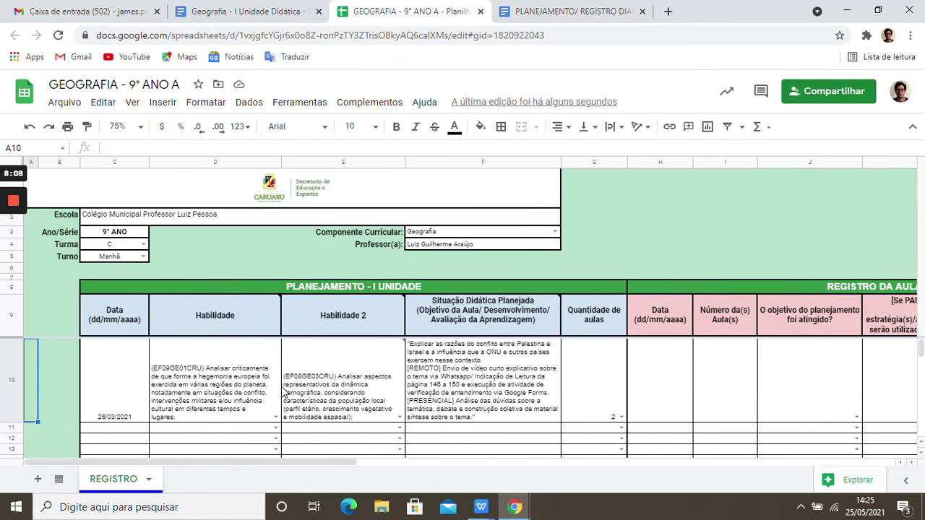
pyautogui.press('Right')
pyautogui.press('Right')
pyautogui.press('Right')
pyautogui.press('Right')
pyautogui.press('Right')
pyautogui.press('Right')
pyautogui.press('Right')
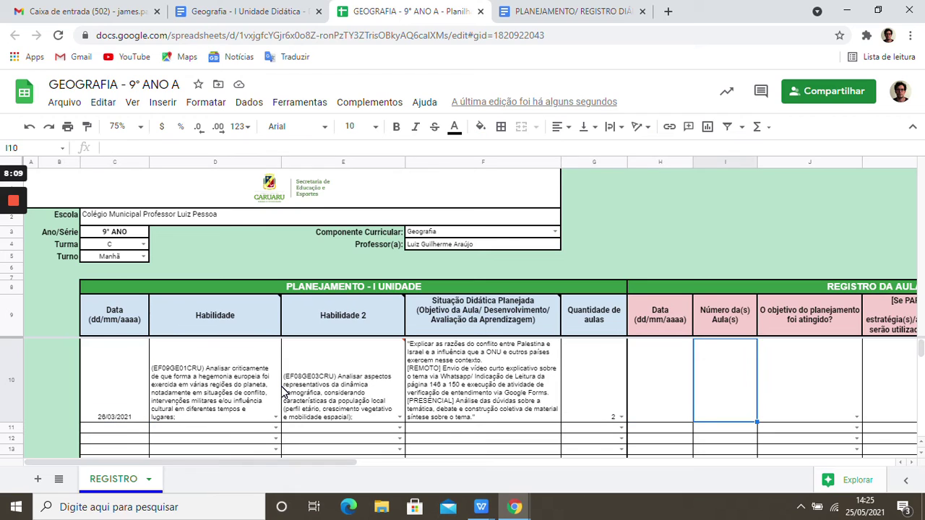
pyautogui.write('2')
pyautogui.press('BackSpace')
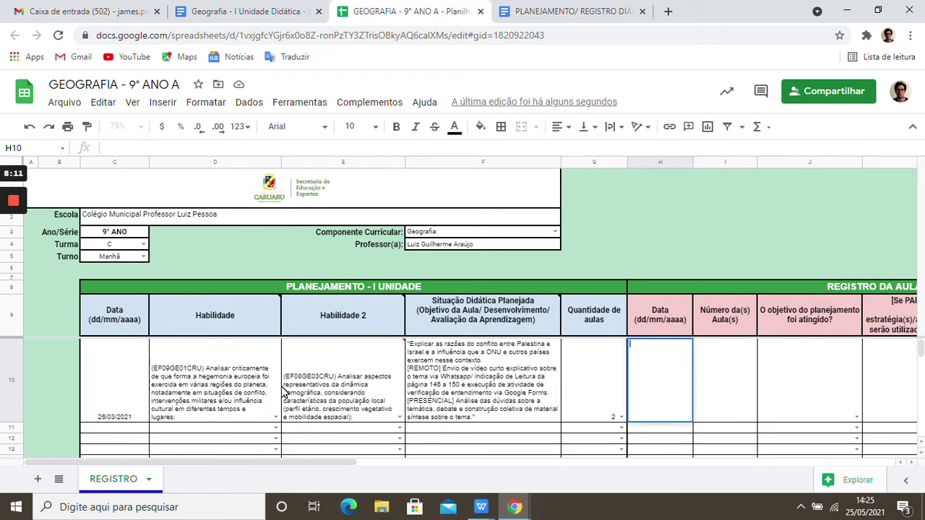
pyautogui.write('30/03')
pyautogui.press('Right')
pyautogui.press('Right')
pyautogui.press('Right')
pyautogui.press('Right')
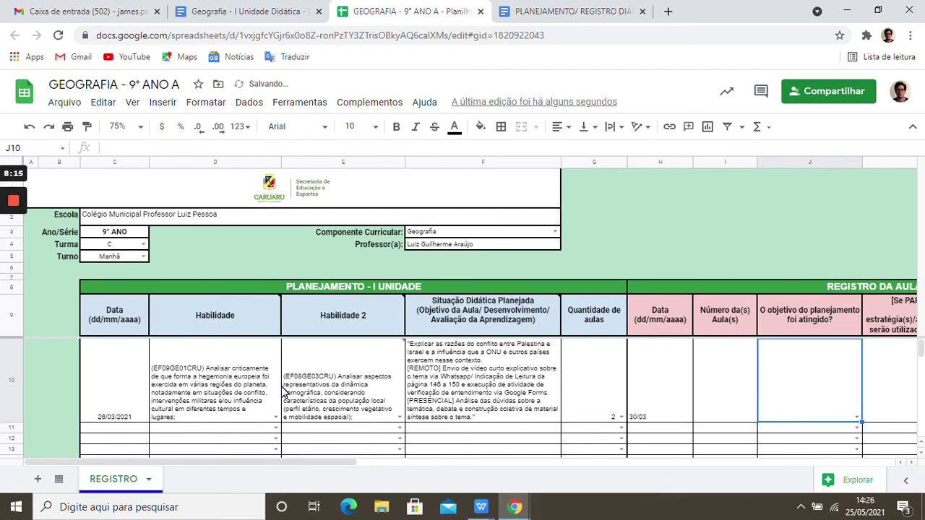
# - Enter '07 e 08' as the lesson numbers in I10
pyautogui.press('Left')
pyautogui.press('Left')
pyautogui.press('Left')
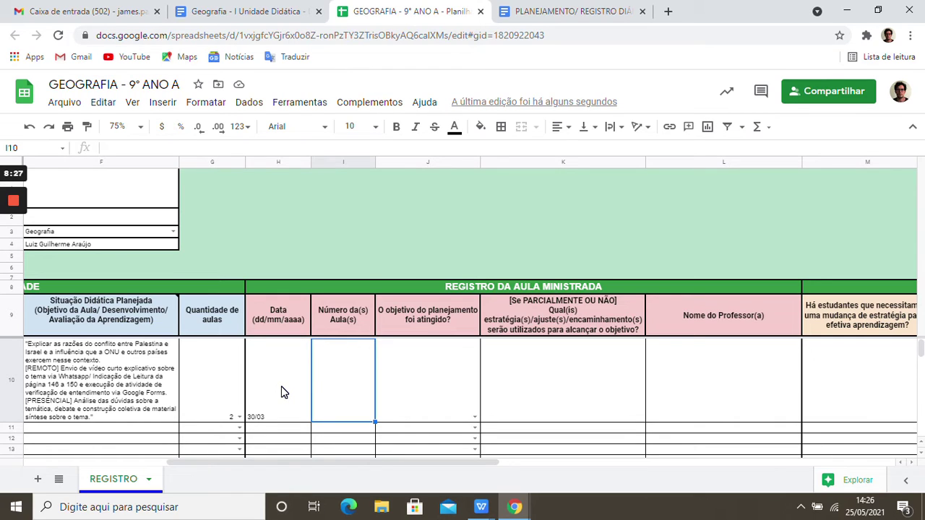
pyautogui.write('07')
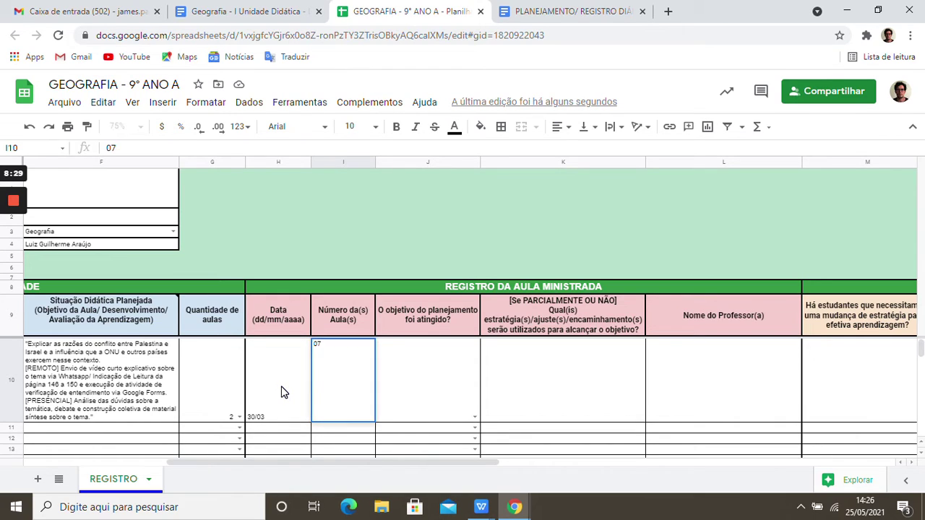
pyautogui.write(' e 08')
pyautogui.press('Tab')
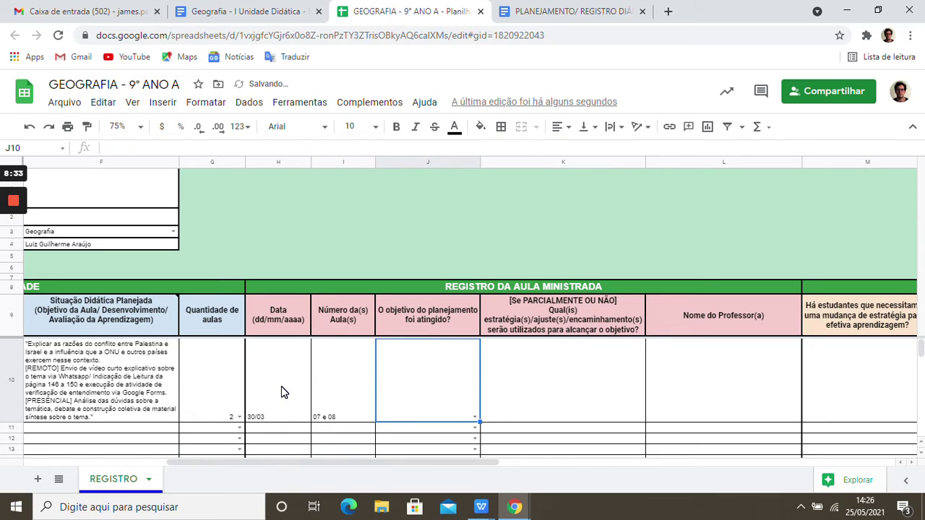
pyautogui.press('Left')
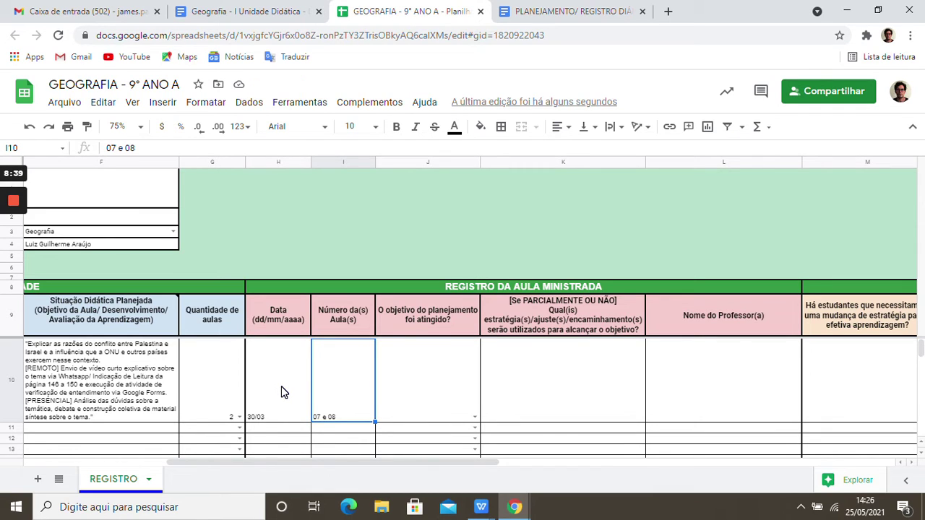
pyautogui.press('Left')
pyautogui.press('Left')
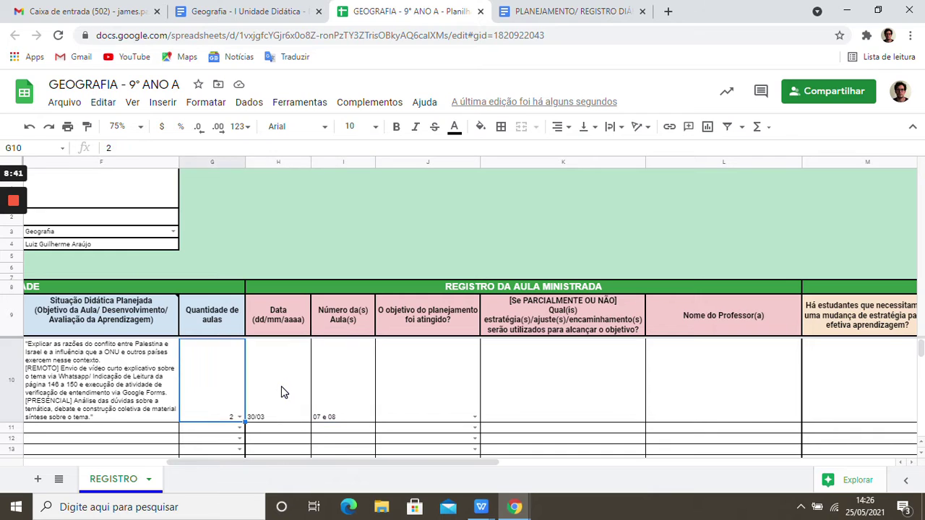
pyautogui.press('Right')
pyautogui.press('Right')
pyautogui.press('Left')
pyautogui.press('Left')
pyautogui.press('Right')
pyautogui.press('Right')
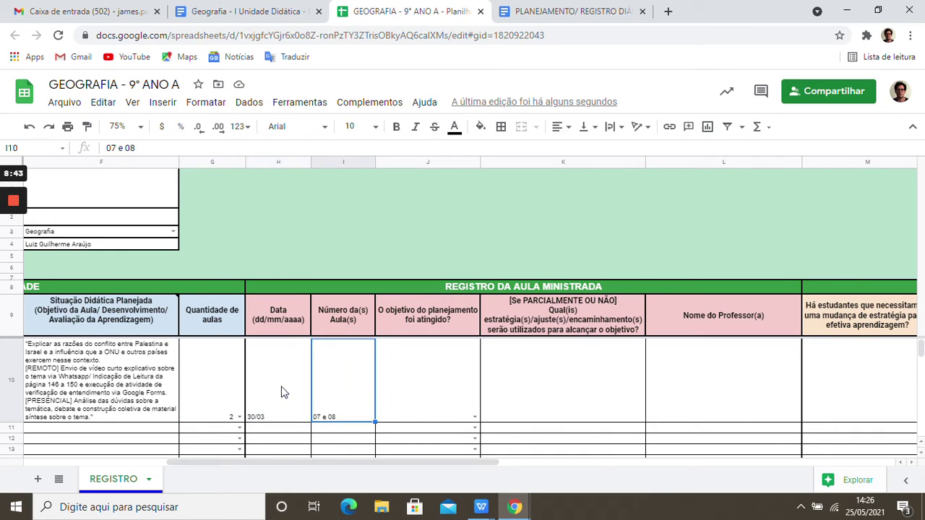
pyautogui.press('Left')
pyautogui.press('Left')
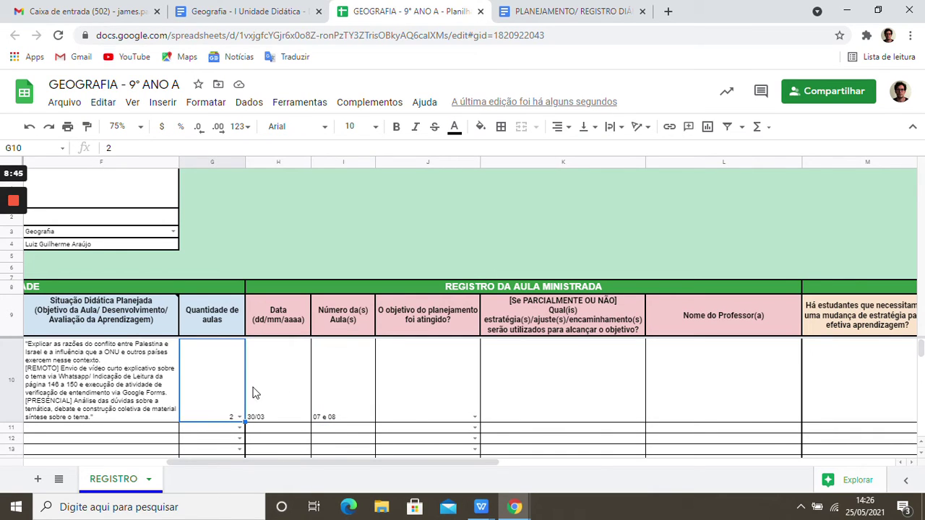
pyautogui.click(240, 417)
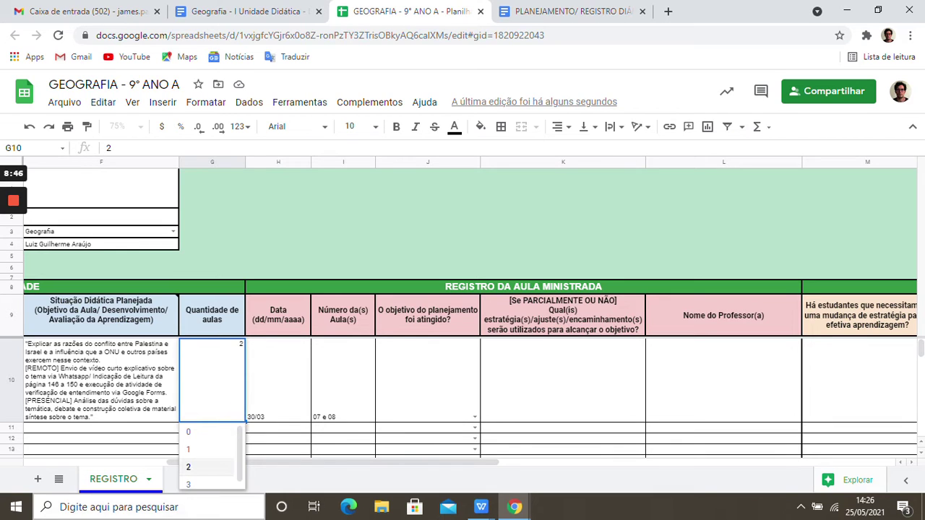
pyautogui.click(190, 480)
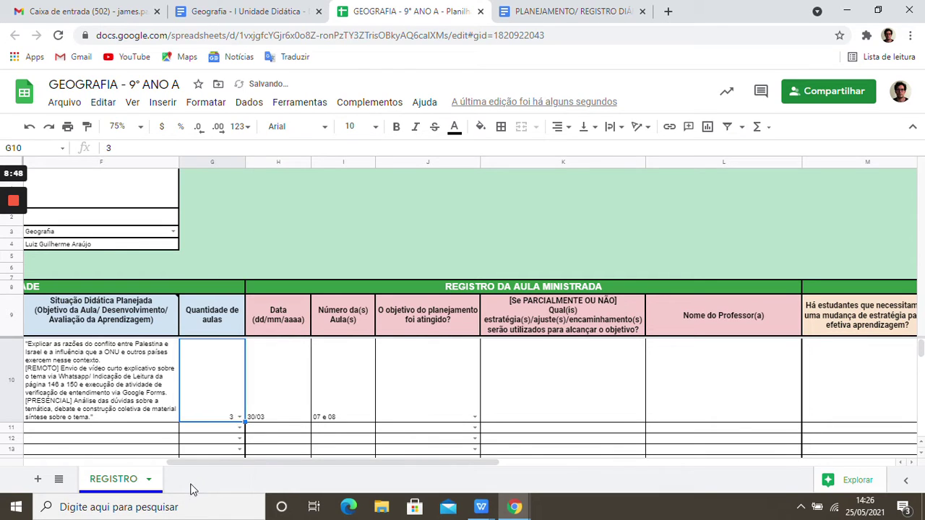
pyautogui.click(350, 420)
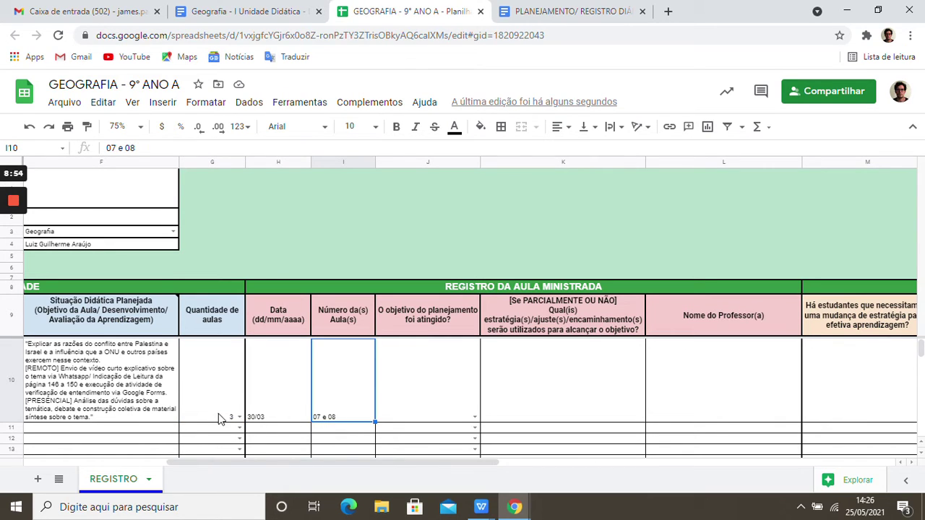
pyautogui.click(242, 420)
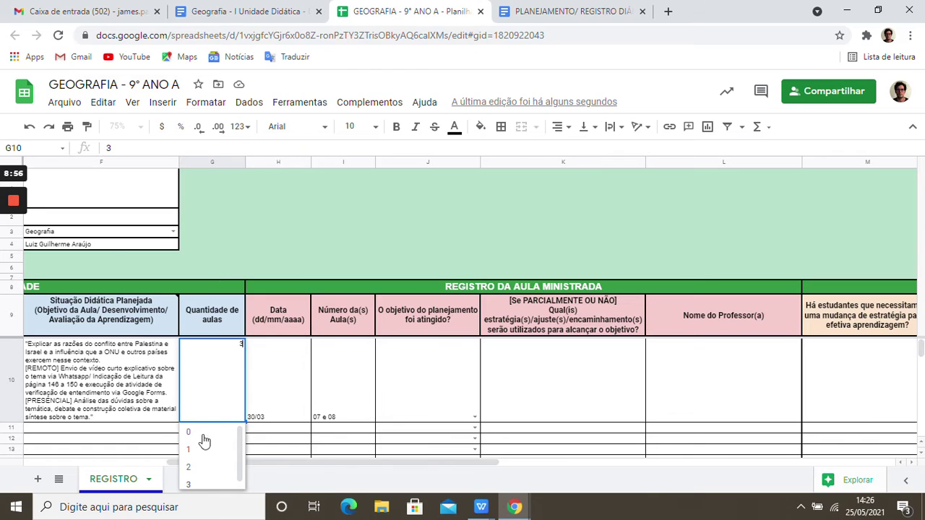
pyautogui.click(215, 469)
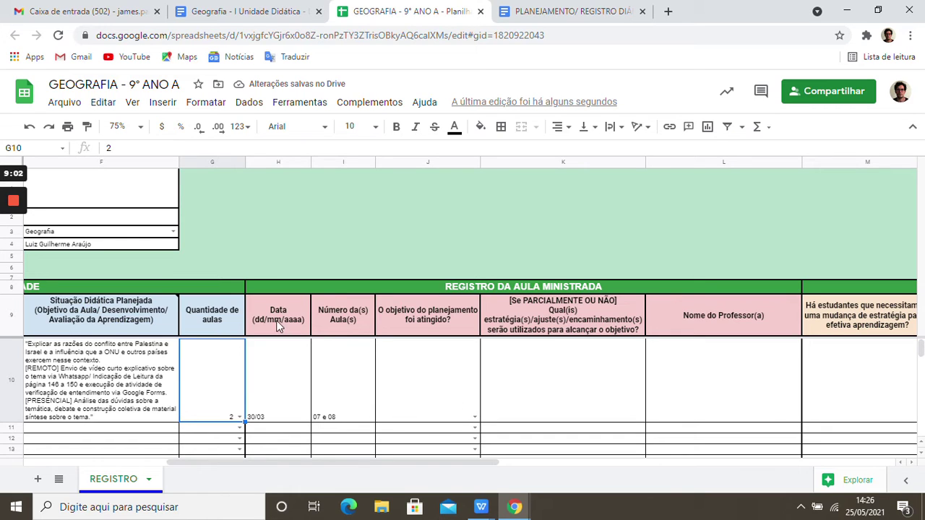
# - Show J10's objective-achieved choices: Sim, Não, Parcialmente
pyautogui.click(475, 418)
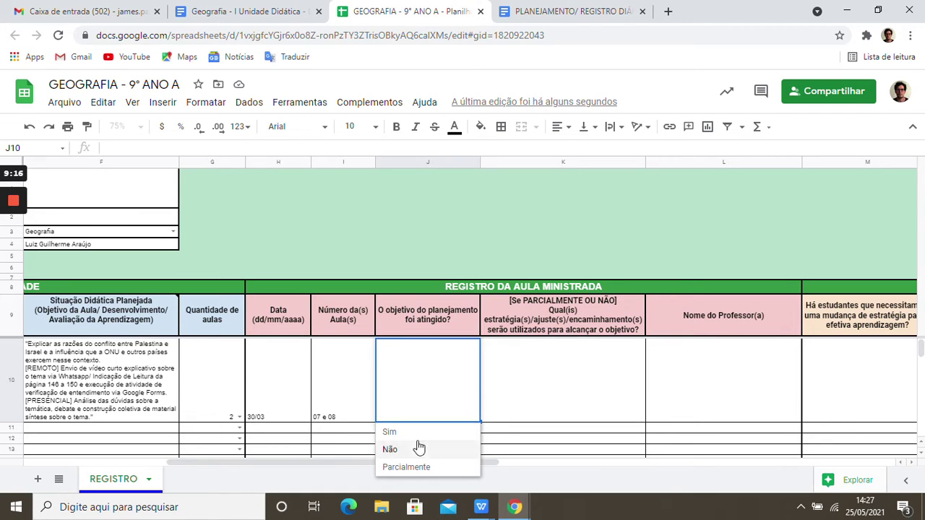
# - Set J10's objective achieved to Sim and enter the teacher's name in L10
pyautogui.click(417, 434)
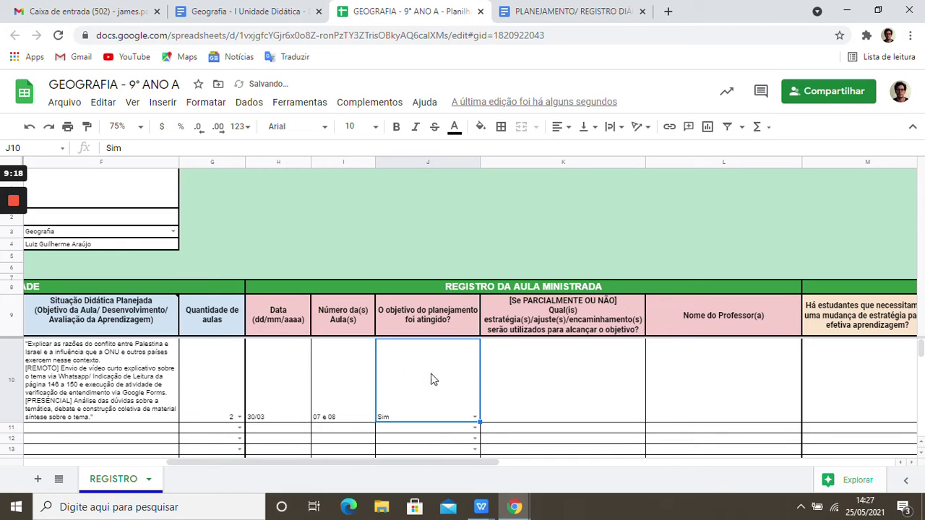
pyautogui.click(708, 372)
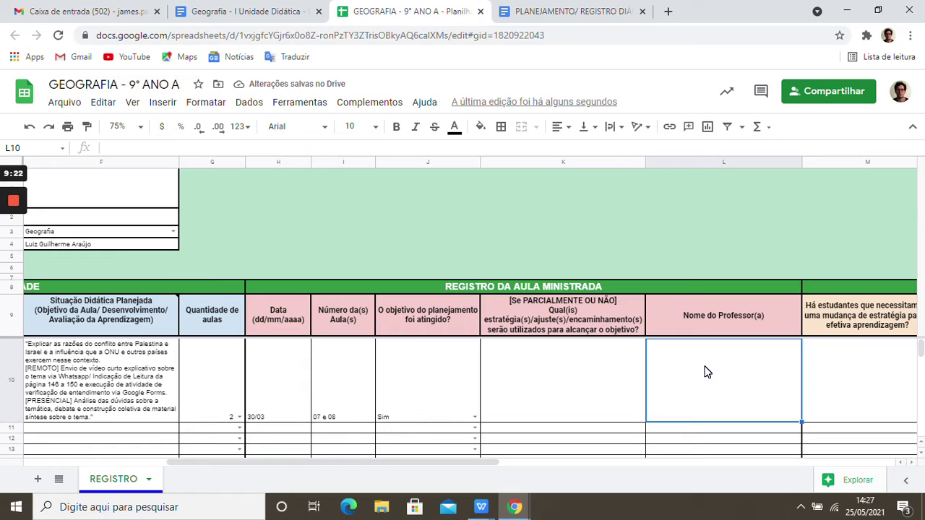
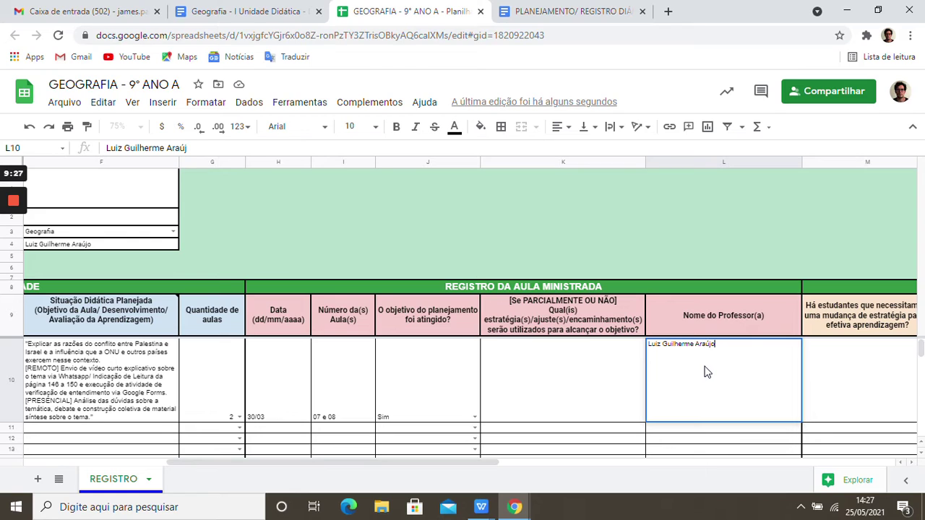
pyautogui.click(541, 376)
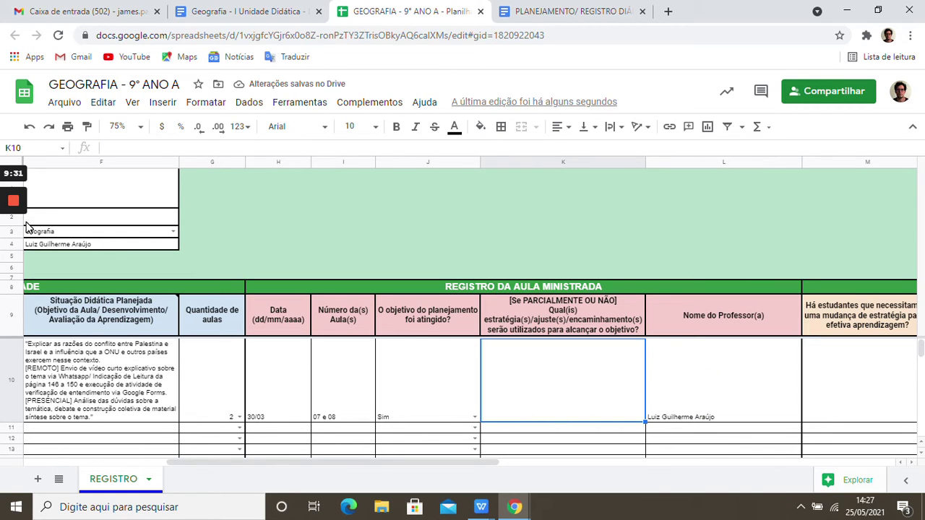
pyautogui.moveTo(16, 257)
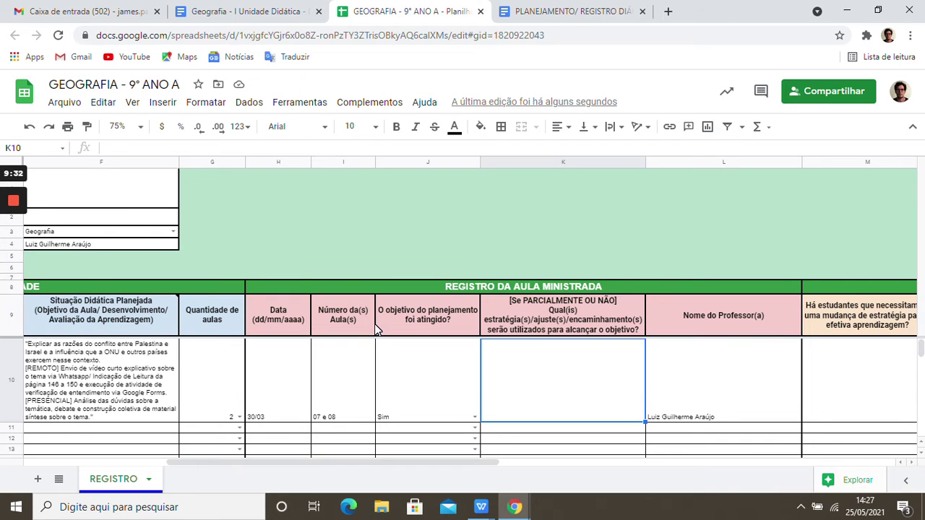
pyautogui.press('Left')
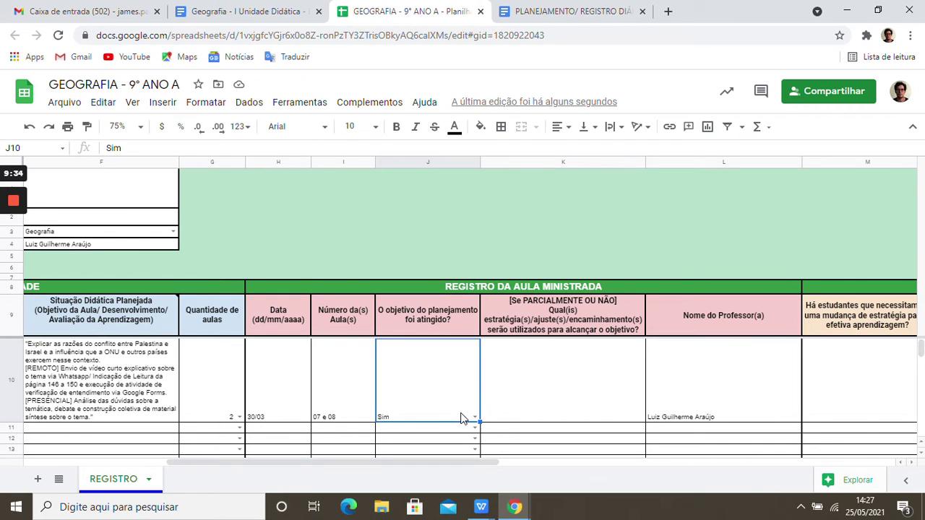
# - Switch J10's objective-achieved answer from Sim to Parcialmente
pyautogui.click(474, 418)
pyautogui.click(444, 449)
pyautogui.click(477, 424)
pyautogui.click(449, 468)
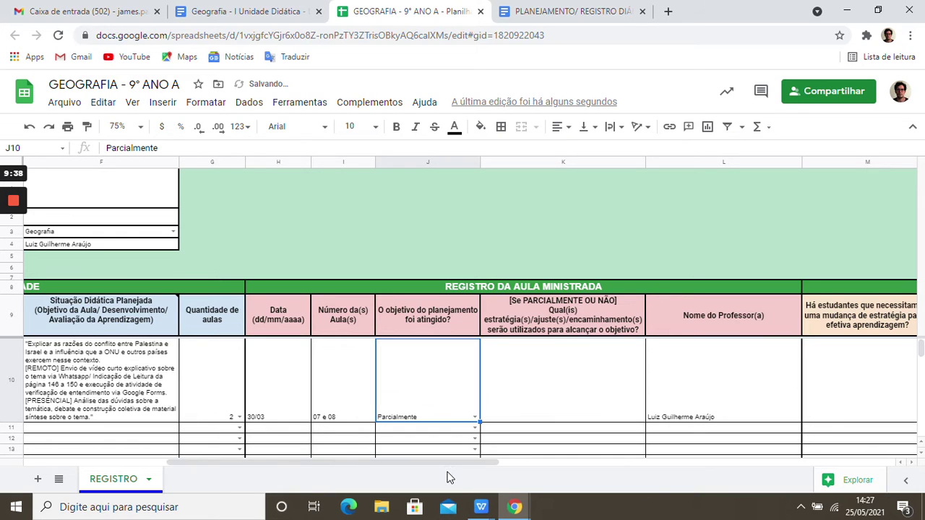
pyautogui.click(576, 384)
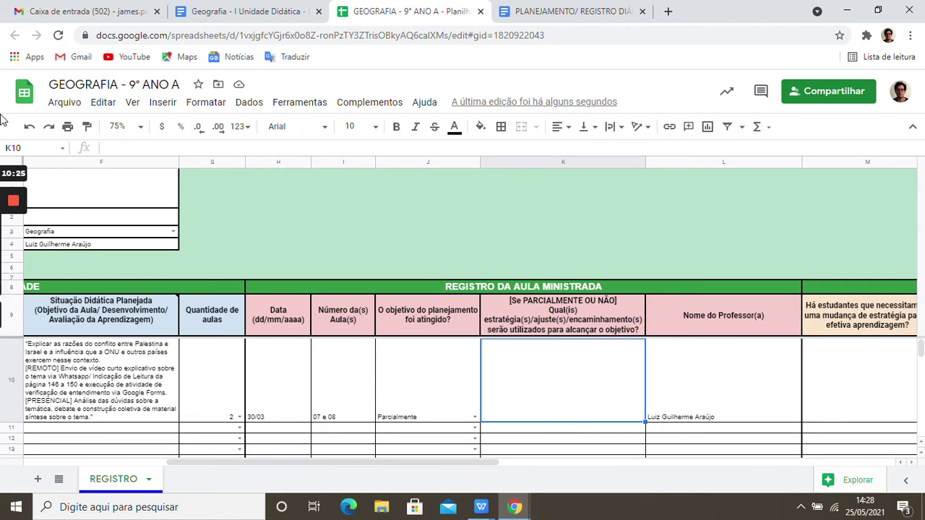
# - Commit the adjustment-strategy text in K10 and tab across toward the validation column
pyautogui.click(10, 258)
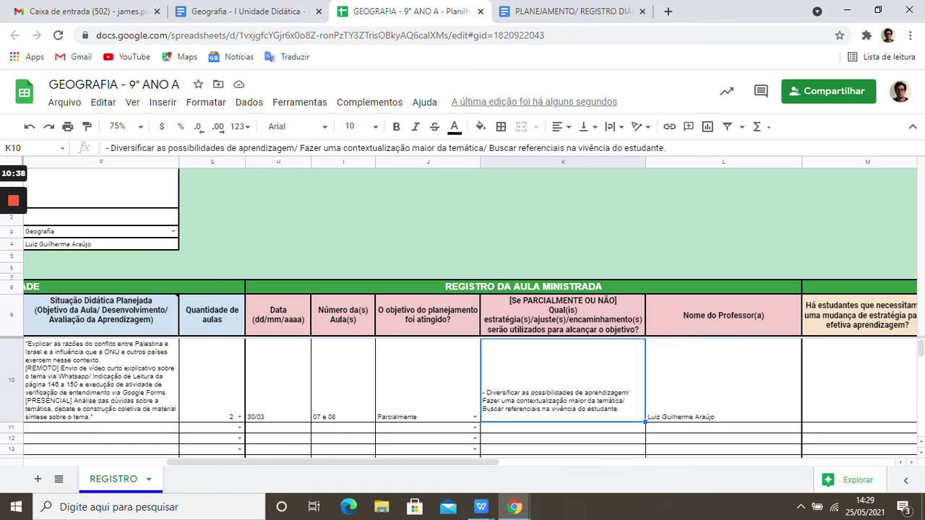
pyautogui.press('Return')
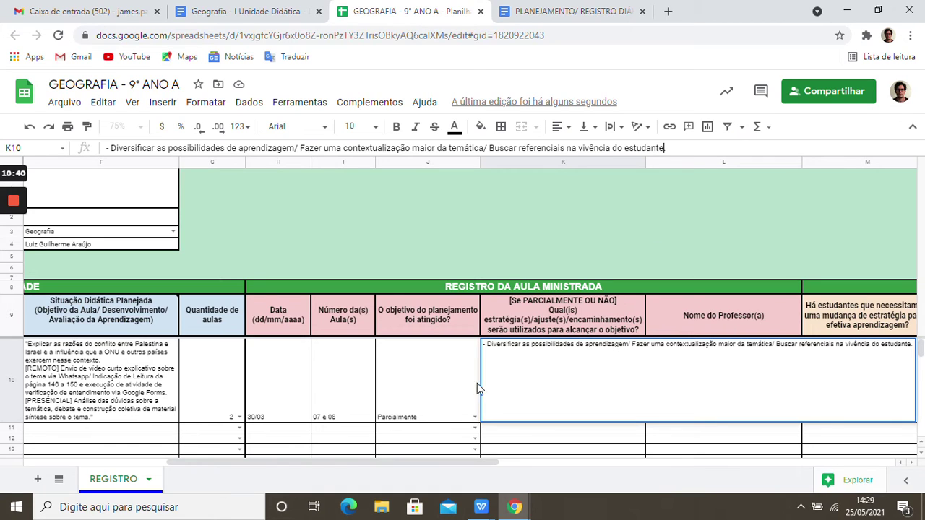
pyautogui.click(474, 385)
pyautogui.click(508, 390)
pyautogui.press('Tab')
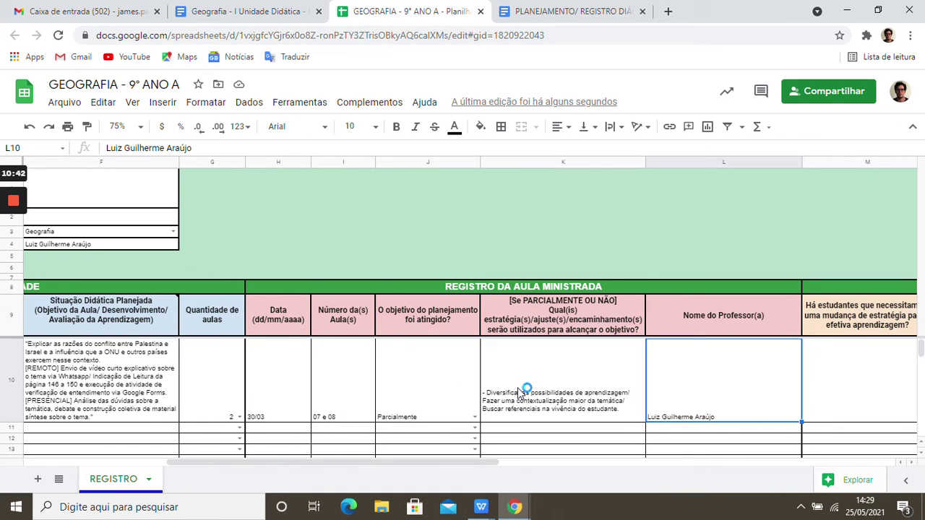
pyautogui.press('Tab')
pyautogui.press('Tab')
pyautogui.press('Tab')
pyautogui.press('Tab')
pyautogui.press('Tab')
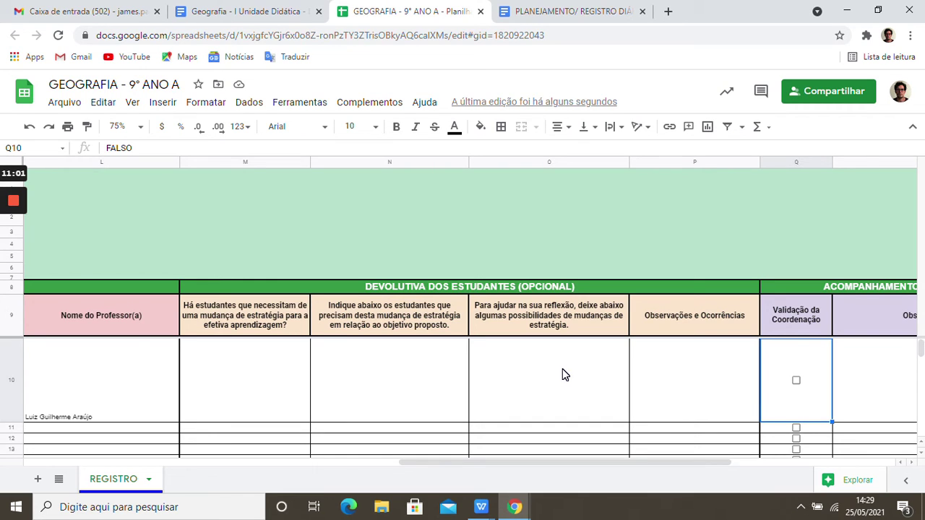
# - Try answers in M10, the strategy-change question, ending with Não entered
pyautogui.press('Left')
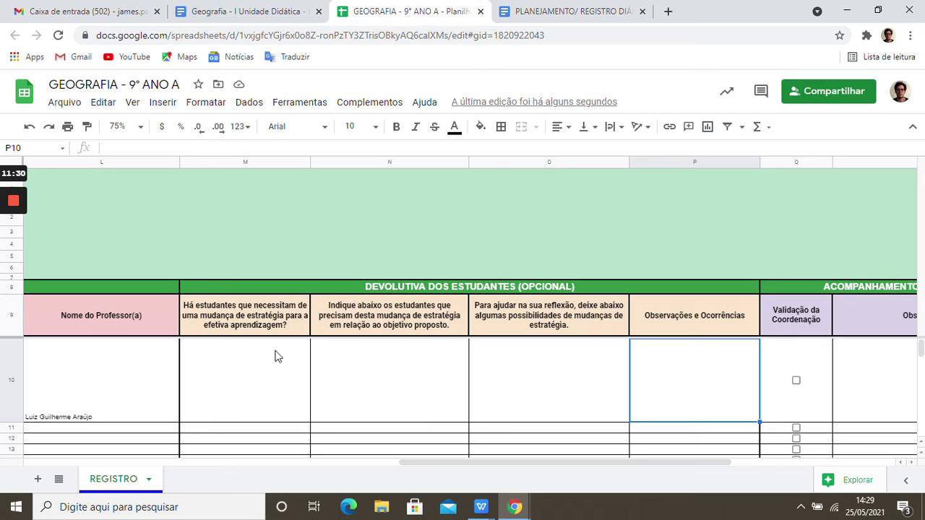
pyautogui.click(246, 387)
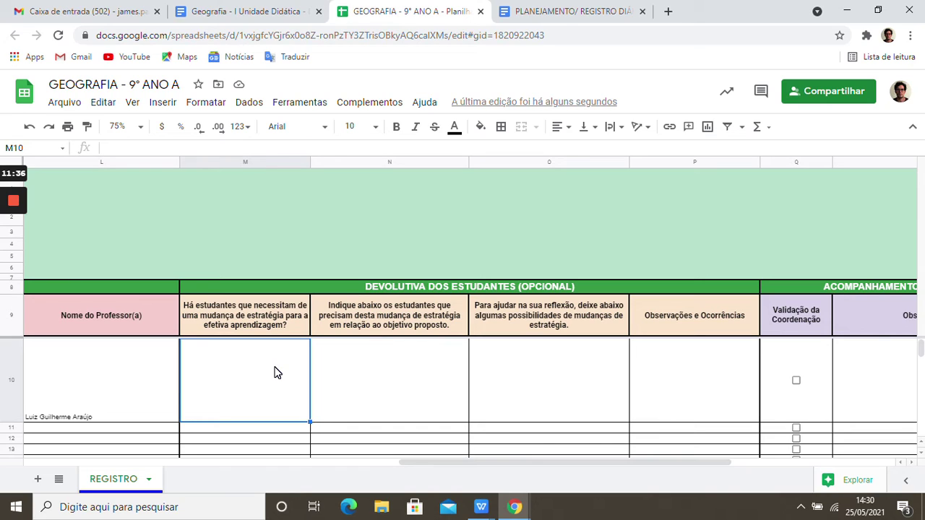
pyautogui.write('Sim')
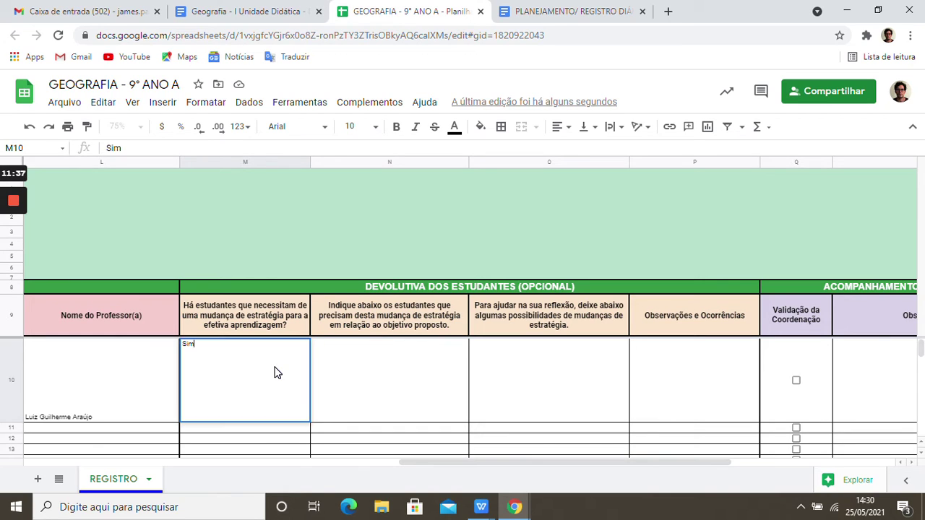
pyautogui.press('BackSpace')
pyautogui.press('BackSpace')
pyautogui.press('BackSpace')
pyautogui.press('Tab')
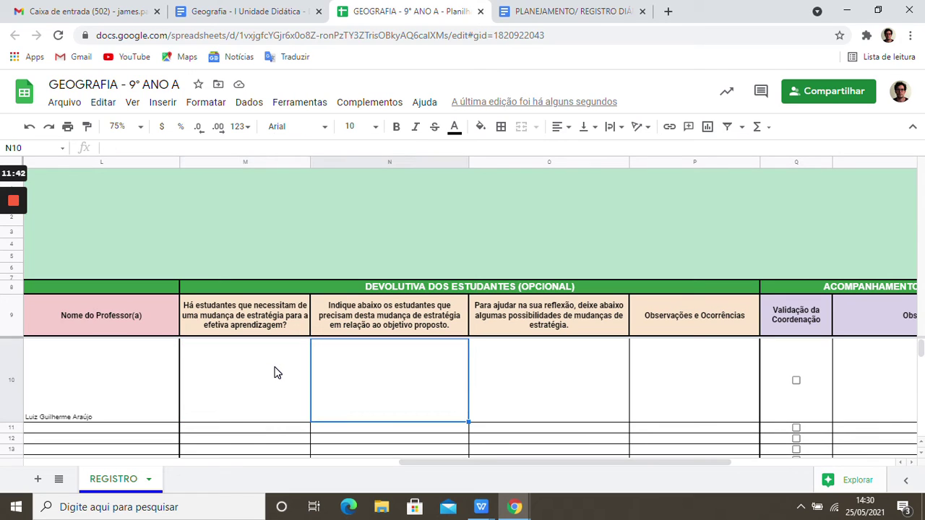
pyautogui.click(274, 372)
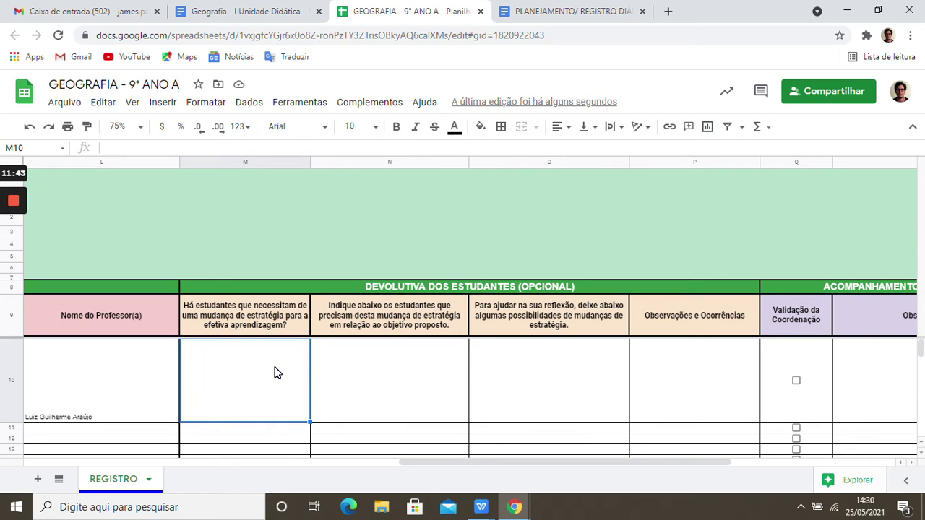
pyautogui.write('Não')
pyautogui.press('Tab')
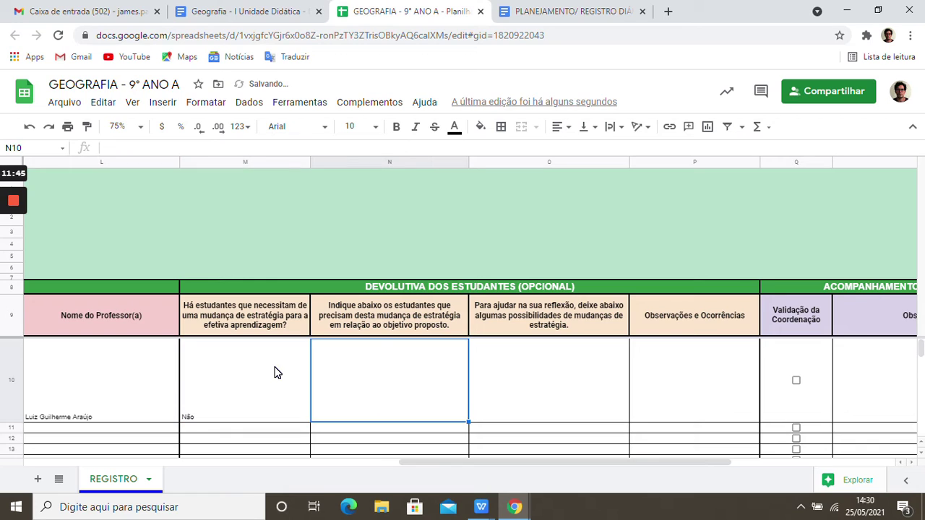
# - Replace Não in M10 with Sim
pyautogui.click(275, 372)
pyautogui.press('Delete')
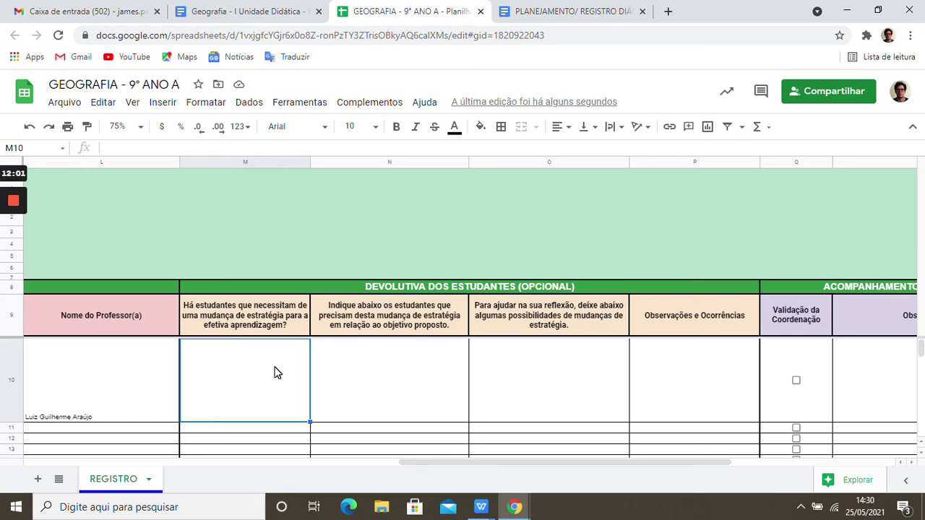
pyautogui.write('sIM')
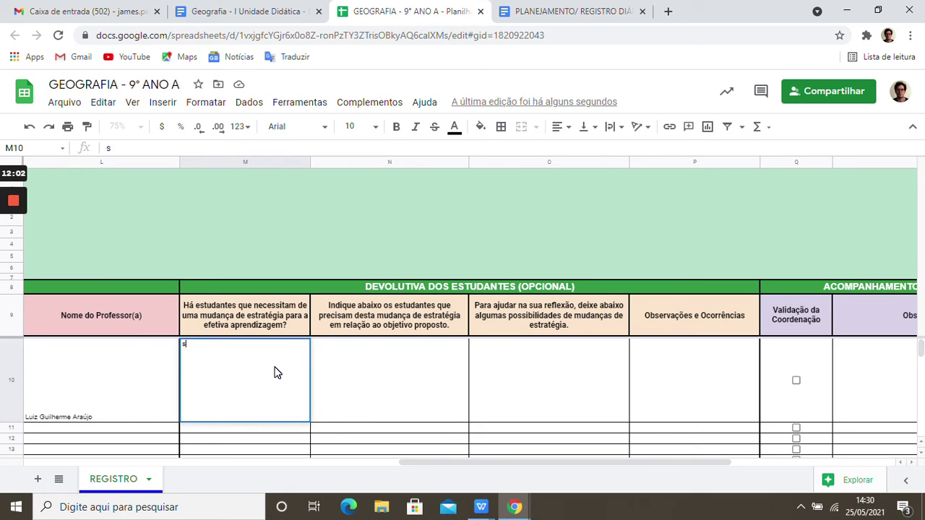
pyautogui.press('BackSpace')
pyautogui.press('BackSpace')
pyautogui.press('BackSpace')
pyautogui.write('Sim')
pyautogui.moveTo(13, 274)
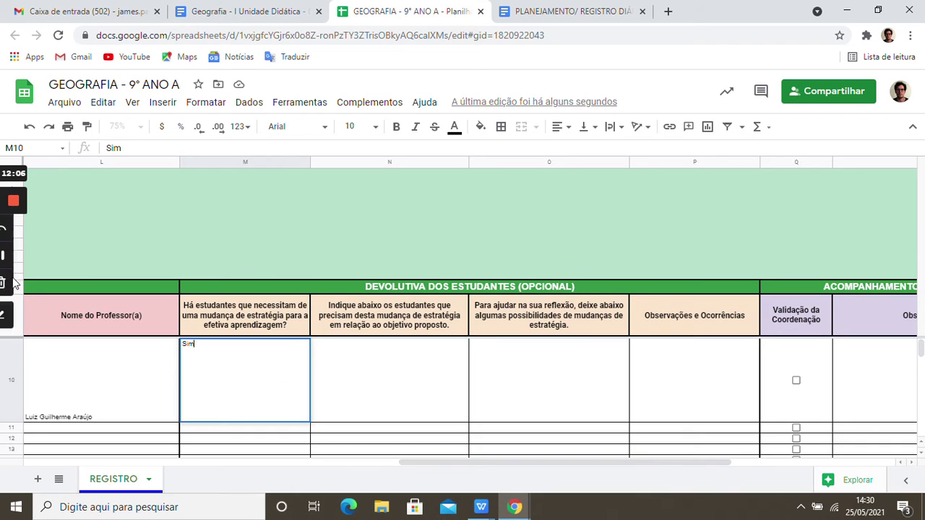
pyautogui.press('Tab')
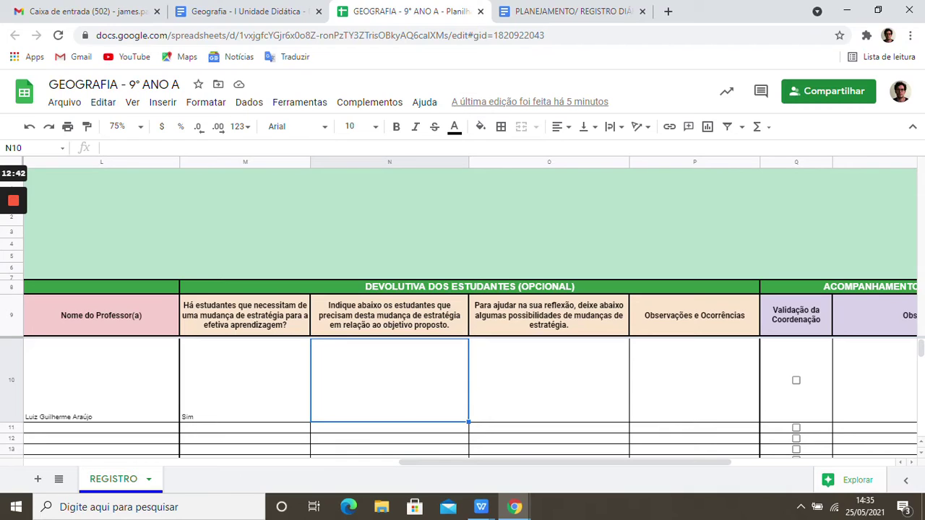
# - Paste the two struggling students' names into N10
pyautogui.click(267, 148)
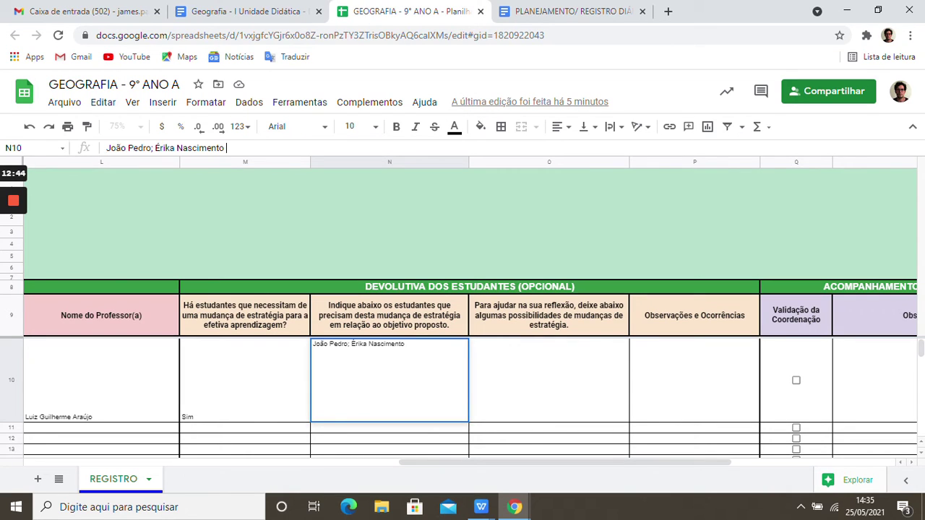
pyautogui.click(285, 363)
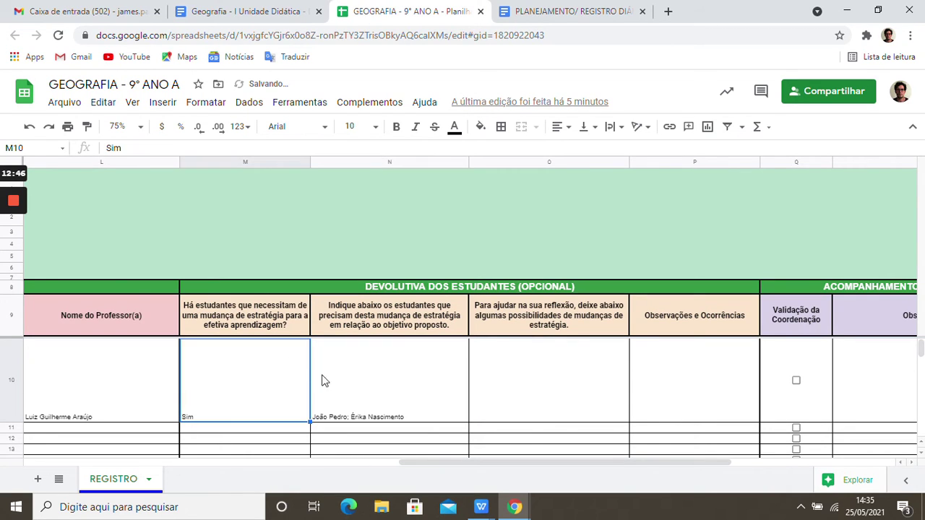
pyautogui.click(354, 391)
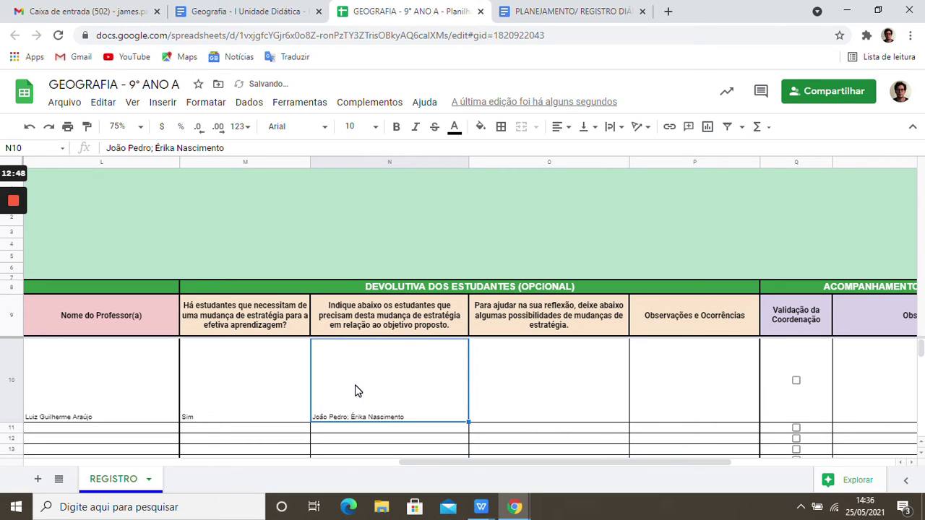
pyautogui.press('Tab')
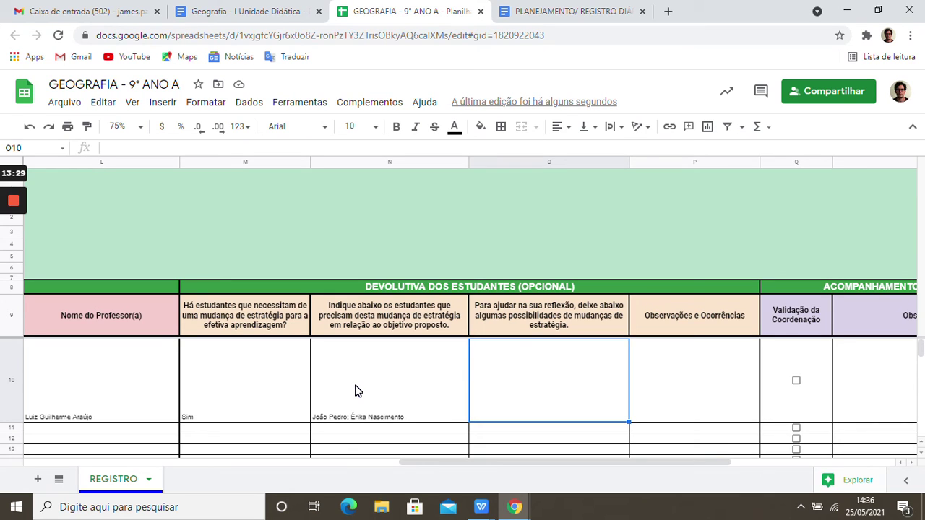
# - Paste per-student suggestions, like building an HQ and producing videos, into O10 and review the row
pyautogui.moveTo(11, 265)
pyautogui.press('Return')
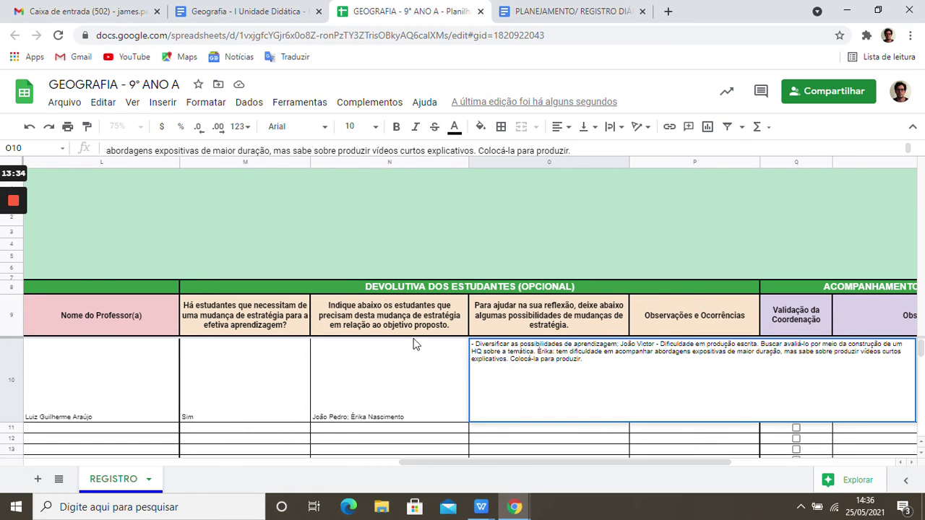
pyautogui.click(432, 379)
pyautogui.click(489, 399)
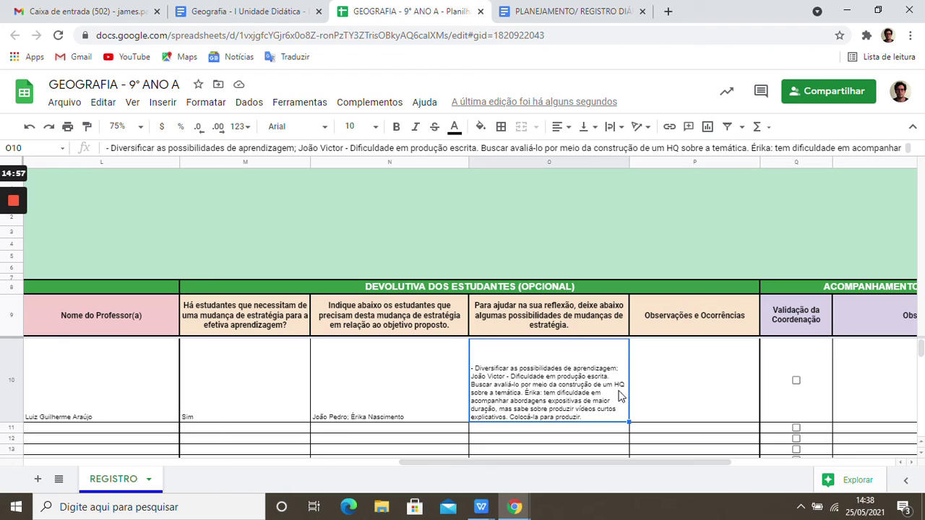
pyautogui.moveTo(16, 199)
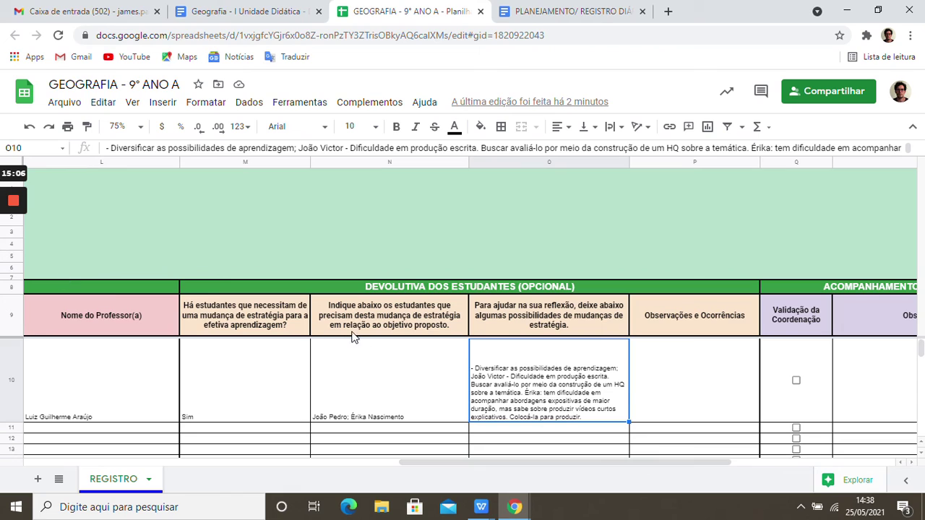
pyautogui.click(735, 419)
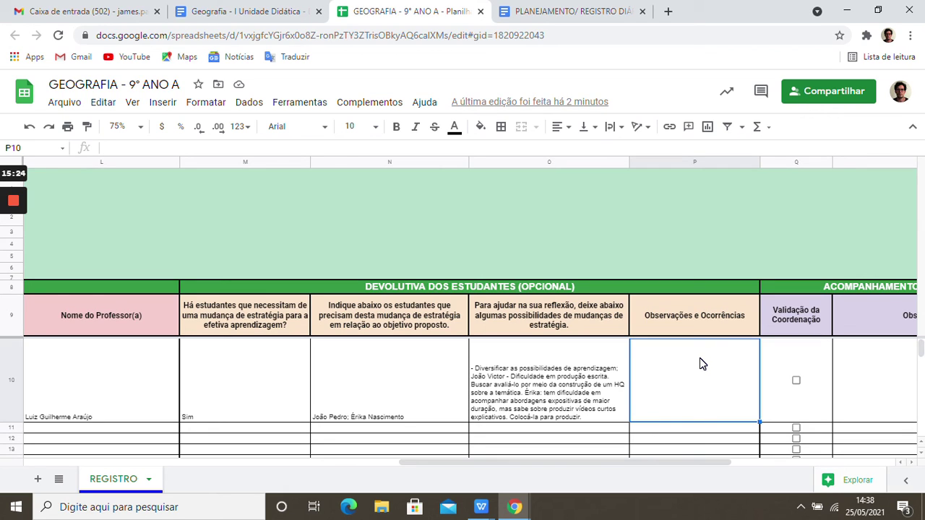
pyautogui.press('Tab')
pyautogui.press('Tab')
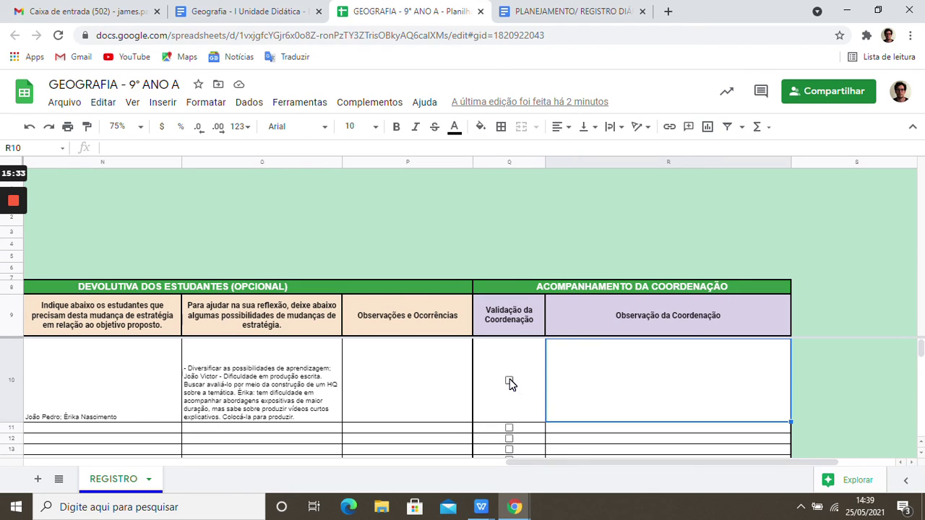
pyautogui.press('Left')
pyautogui.press('Left')
pyautogui.press('Left')
pyautogui.press('Left')
pyautogui.press('Left')
pyautogui.press('Left')
pyautogui.press('Left')
pyautogui.press('Left')
pyautogui.press('Left')
pyautogui.press('Left')
pyautogui.press('Left')
pyautogui.press('Left')
pyautogui.press('Left')
pyautogui.press('Left')
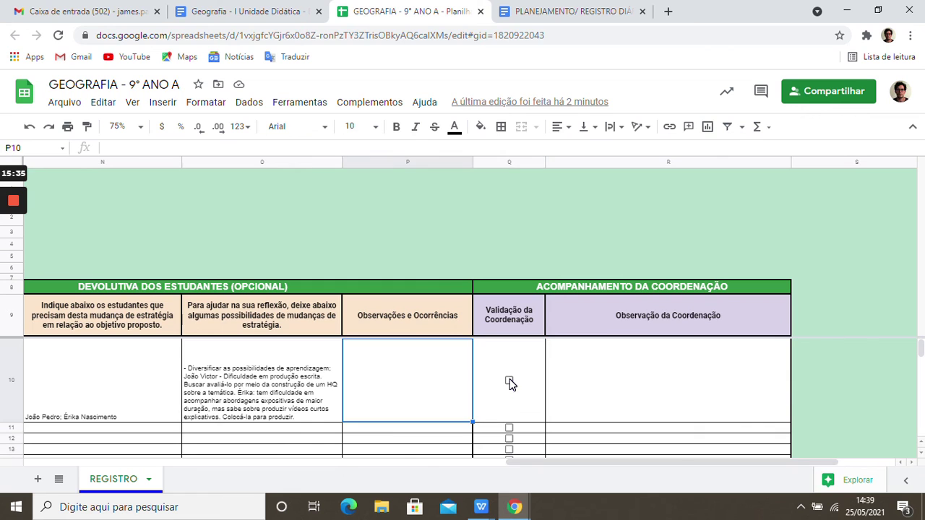
pyautogui.press('Right')
pyautogui.press('Right')
pyautogui.press('Right')
pyautogui.press('Right')
pyautogui.press('Right')
pyautogui.press('Right')
pyautogui.press('Right')
pyautogui.press('Right')
pyautogui.press('Right')
pyautogui.press('Right')
pyautogui.press('Right')
pyautogui.press('Right')
pyautogui.press('Right')
pyautogui.press('Right')
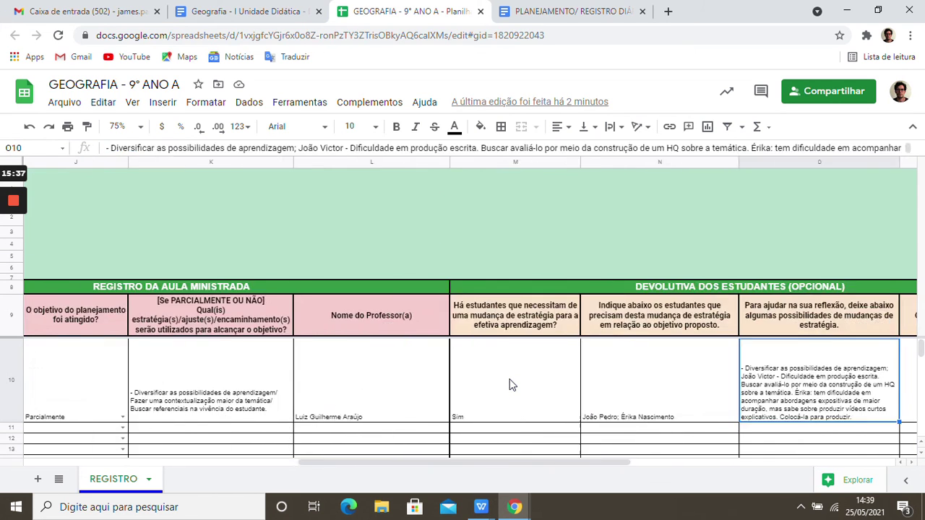
# - Tick Q10's Validação da Coordenação checkbox so it reads VERDADEIRO
pyautogui.press('Left')
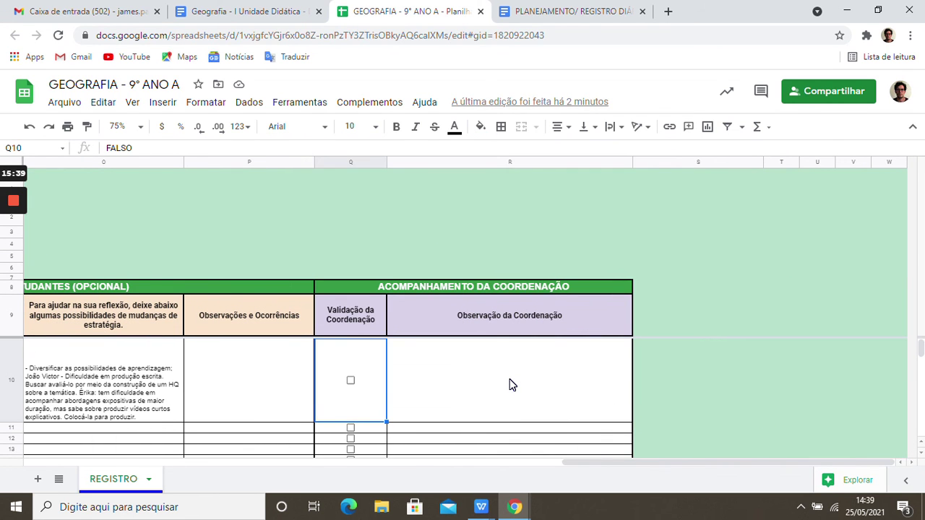
pyautogui.press('Right')
pyautogui.press('Left')
pyautogui.click(351, 381)
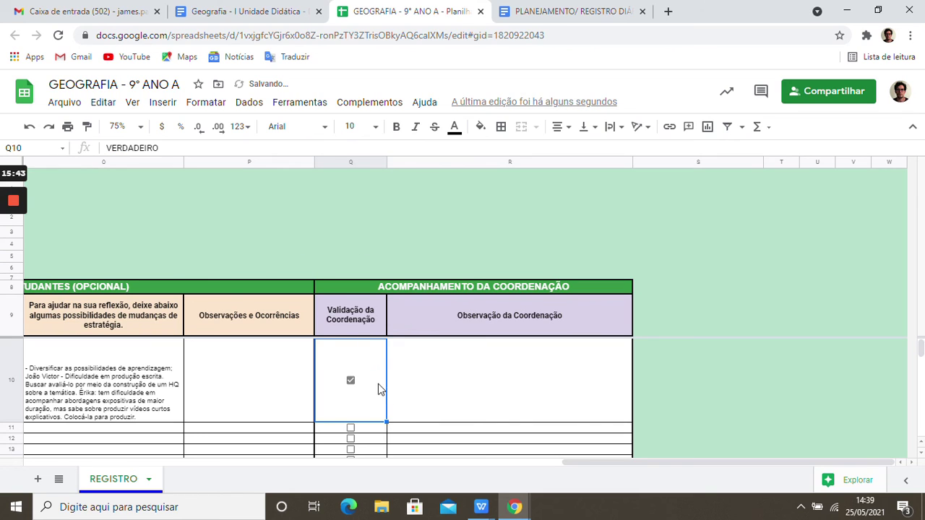
pyautogui.click(351, 381)
pyautogui.click(351, 381)
pyautogui.click(478, 381)
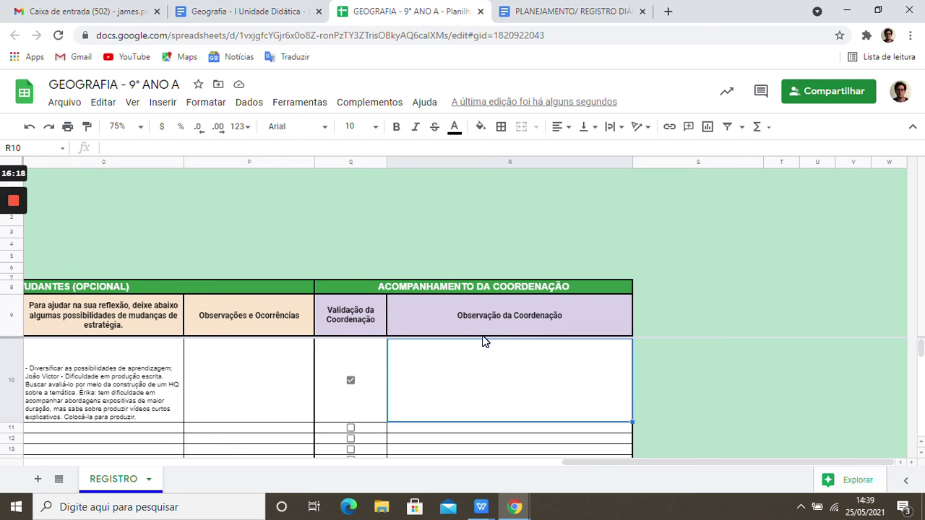
pyautogui.press('Left')
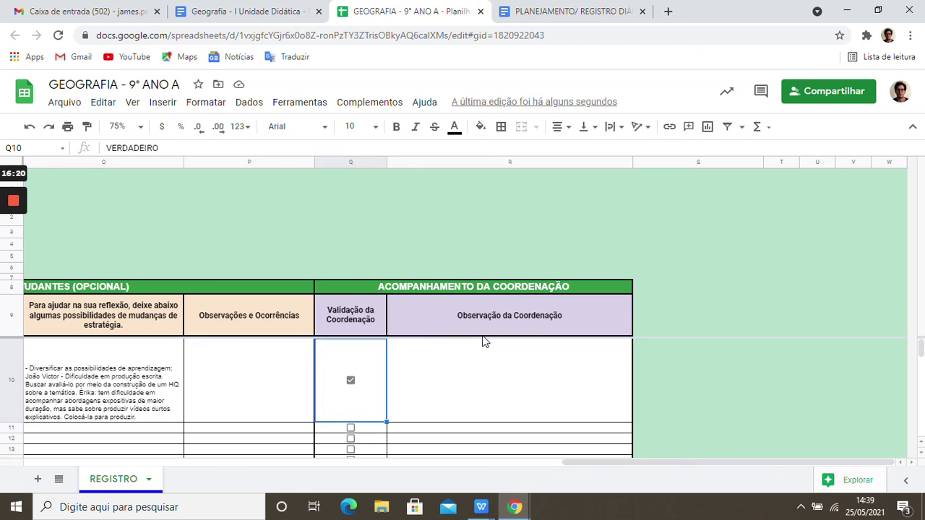
pyautogui.press('Right')
pyautogui.press('Left')
pyautogui.press('Left')
pyautogui.press('Left')
pyautogui.press('Left')
pyautogui.press('Left')
pyautogui.press('Left')
pyautogui.press('Left')
pyautogui.press('Left')
pyautogui.press('Left')
pyautogui.press('Left')
pyautogui.press('Left')
pyautogui.press('Left')
pyautogui.press('Left')
pyautogui.press('Left')
pyautogui.press('Left')
pyautogui.press('Left')
pyautogui.press('Left')
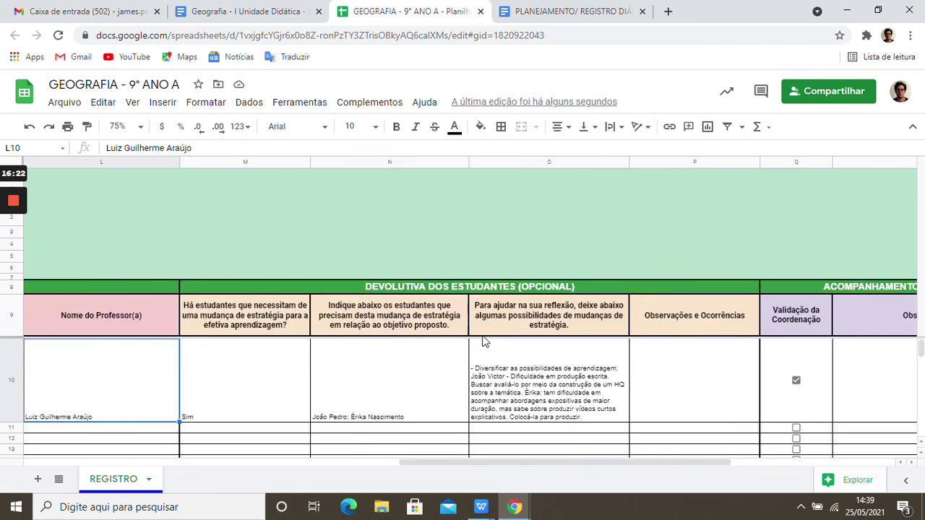